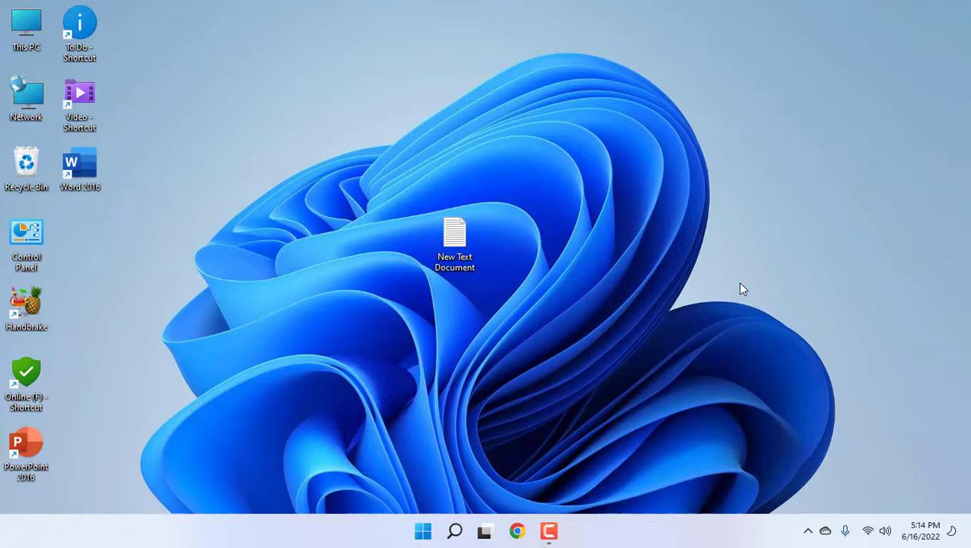
# Search 'edit power' from Start and open Edit Plan Settings for the Balanced plan
pyautogui.press('super')
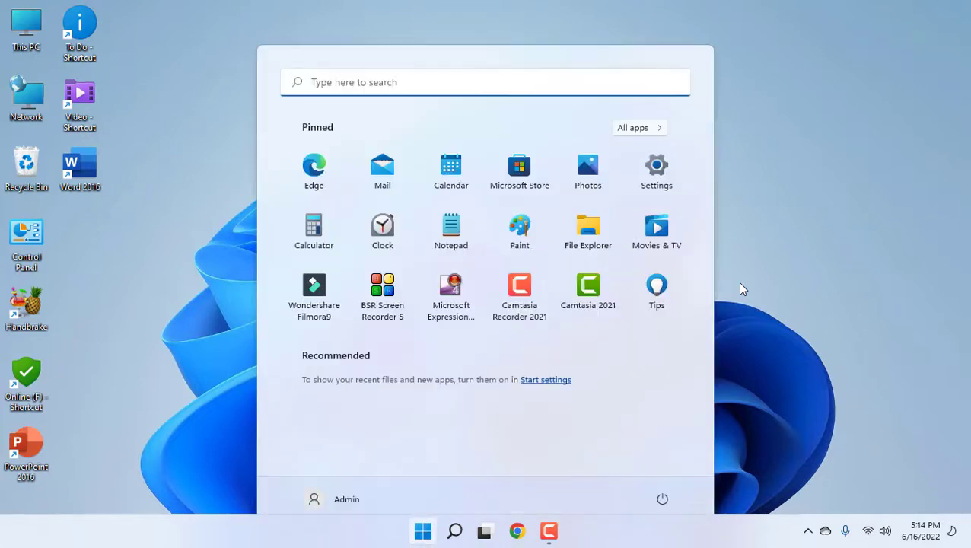
pyautogui.write('edit power')
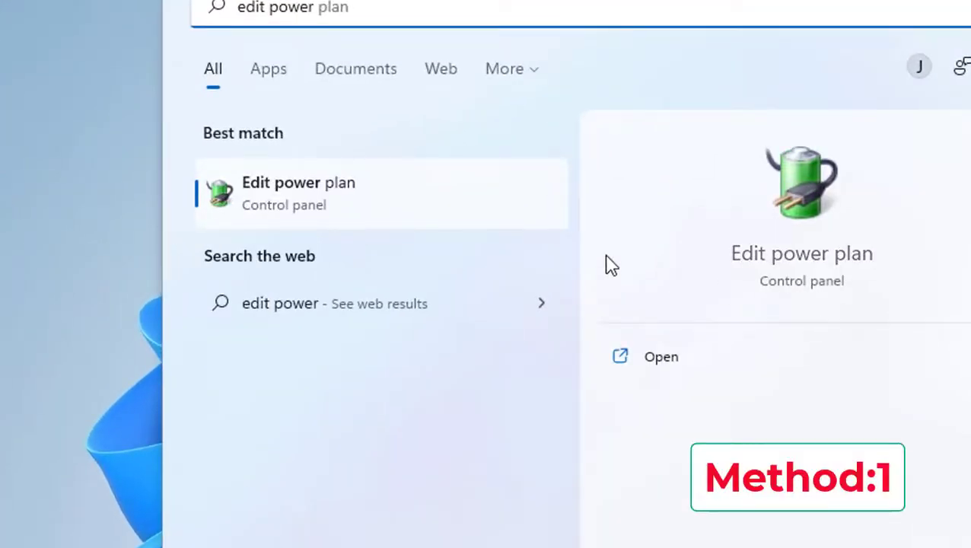
pyautogui.click(284, 192)
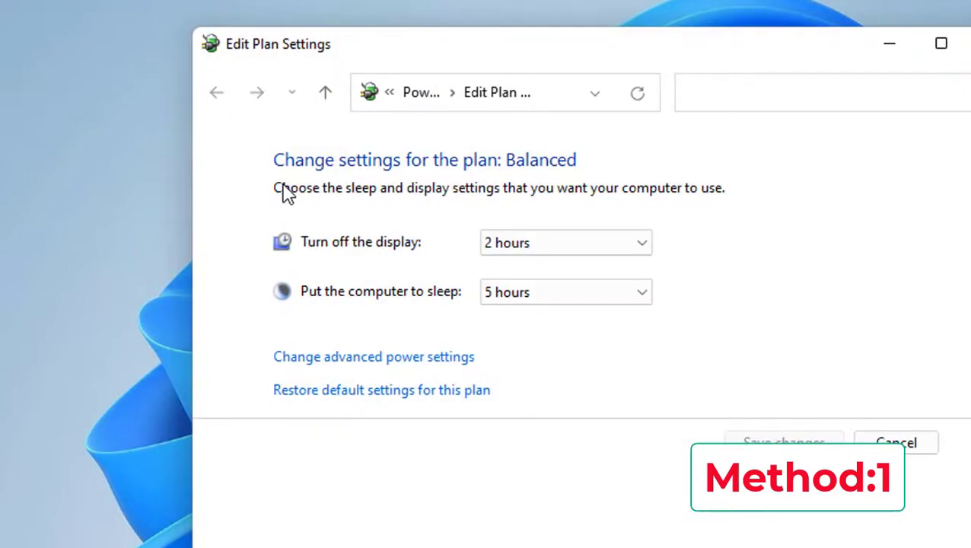
# In the Balanced plan's advanced settings, set USB selective suspend to Disabled and confirm with OK
pyautogui.click(427, 363)
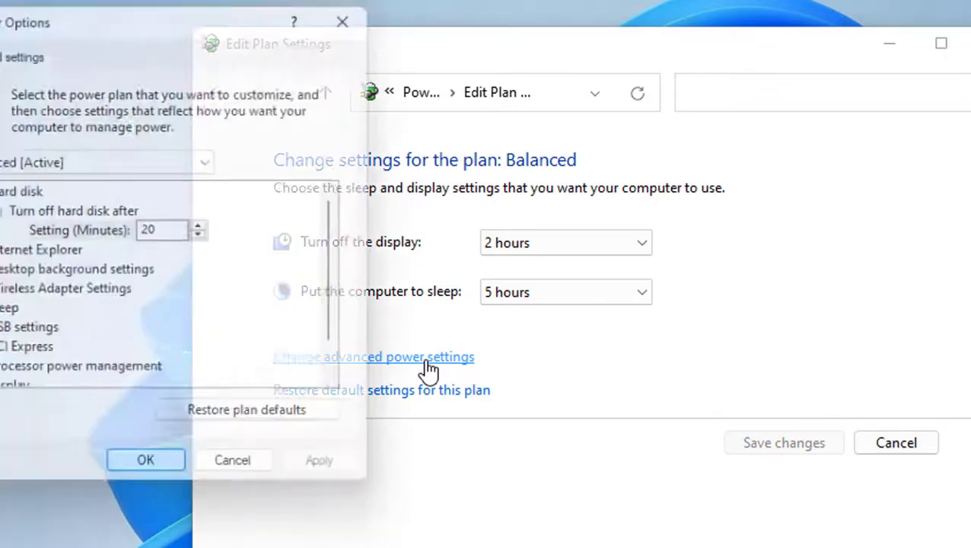
pyautogui.moveTo(156, 30); pyautogui.dragTo(456, 66)
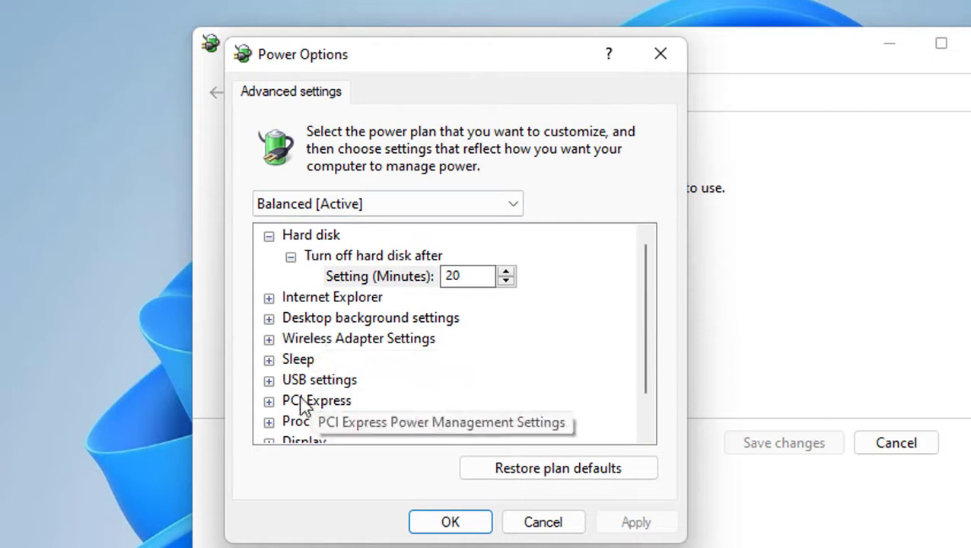
pyautogui.click(269, 381)
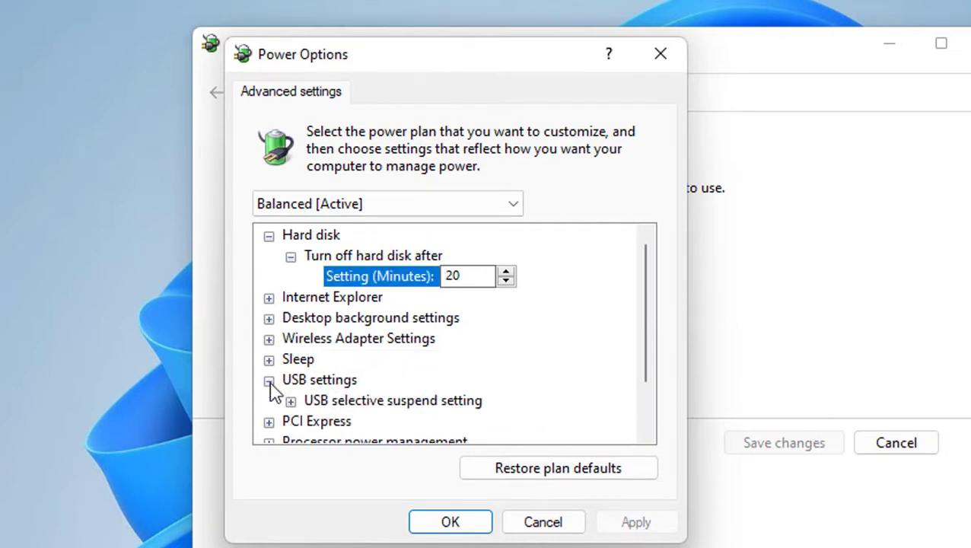
pyautogui.click(321, 403)
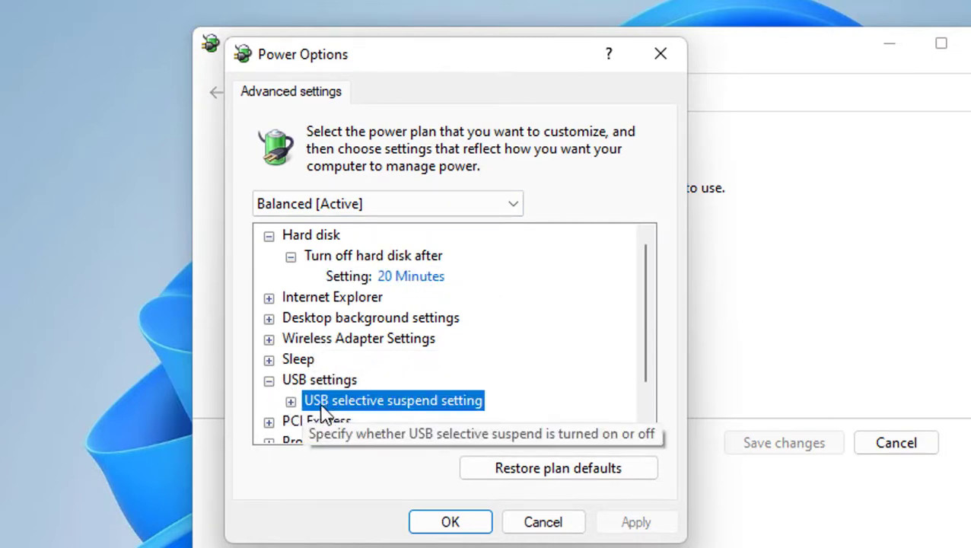
pyautogui.click(291, 402)
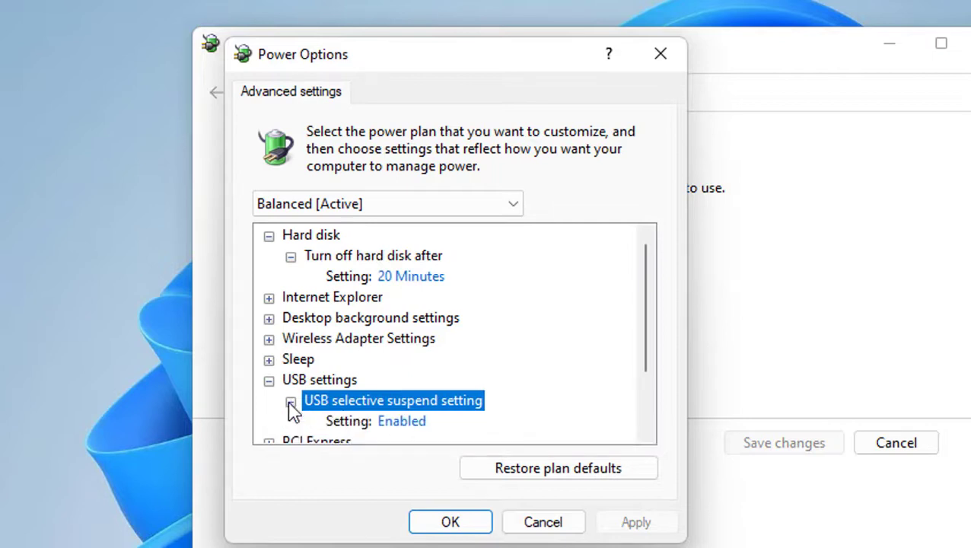
pyautogui.scroll(-1, 431, 367)
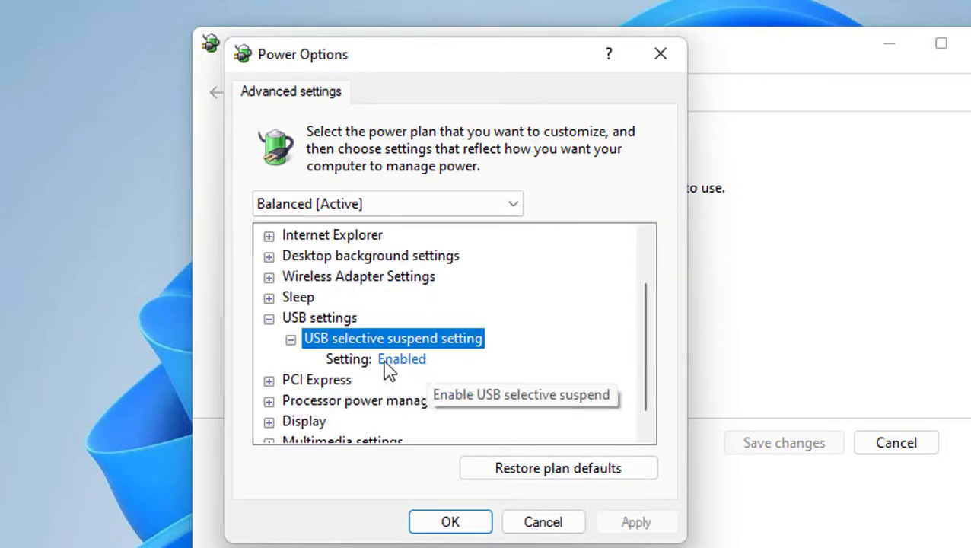
pyautogui.click(386, 363)
pyautogui.click(432, 366)
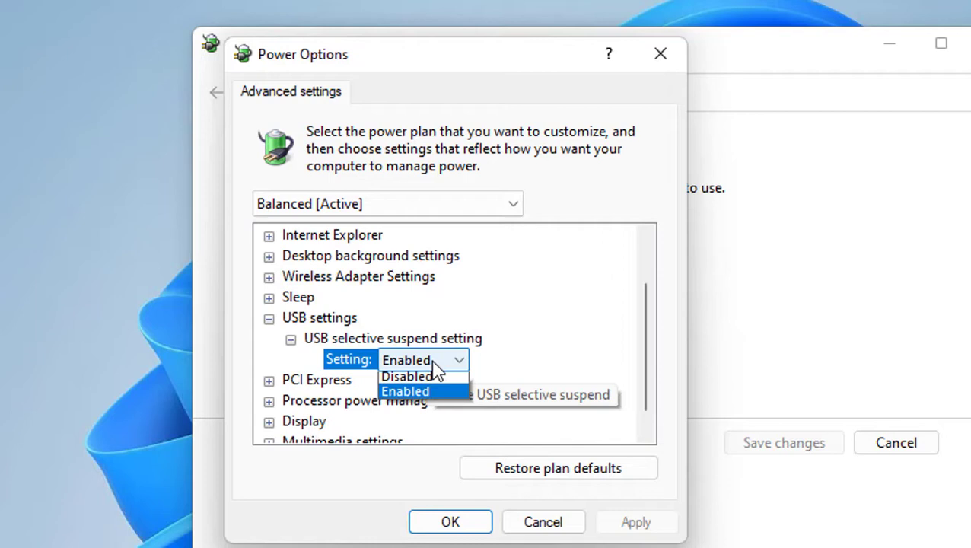
pyautogui.click(432, 380)
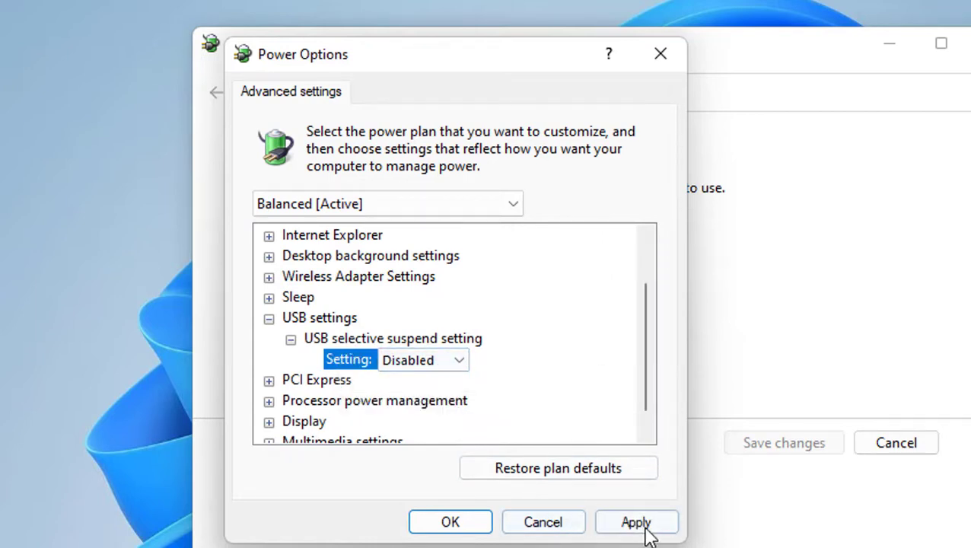
pyautogui.click(474, 531)
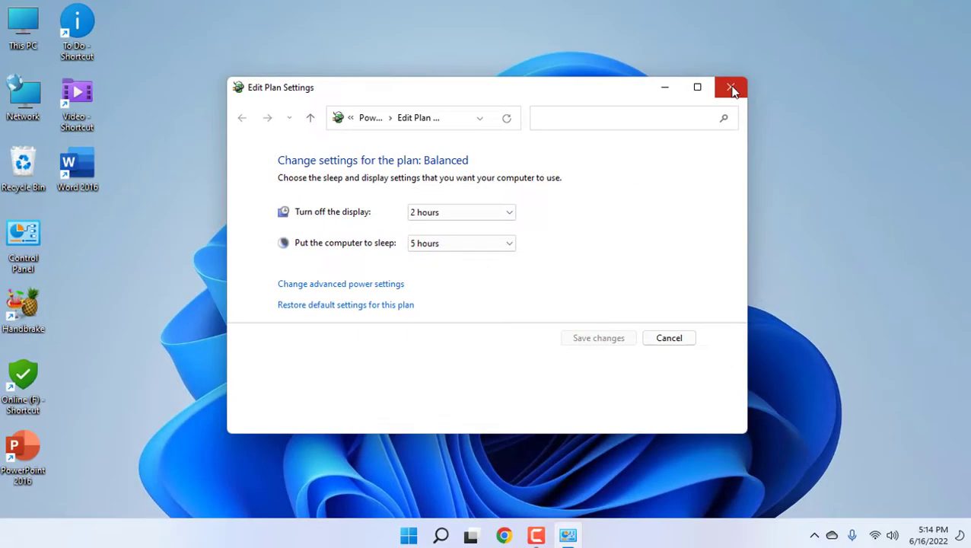
# Open Computer Management from This PC and expand Universal Serial Bus controllers in Device Manager
pyautogui.click(728, 90)
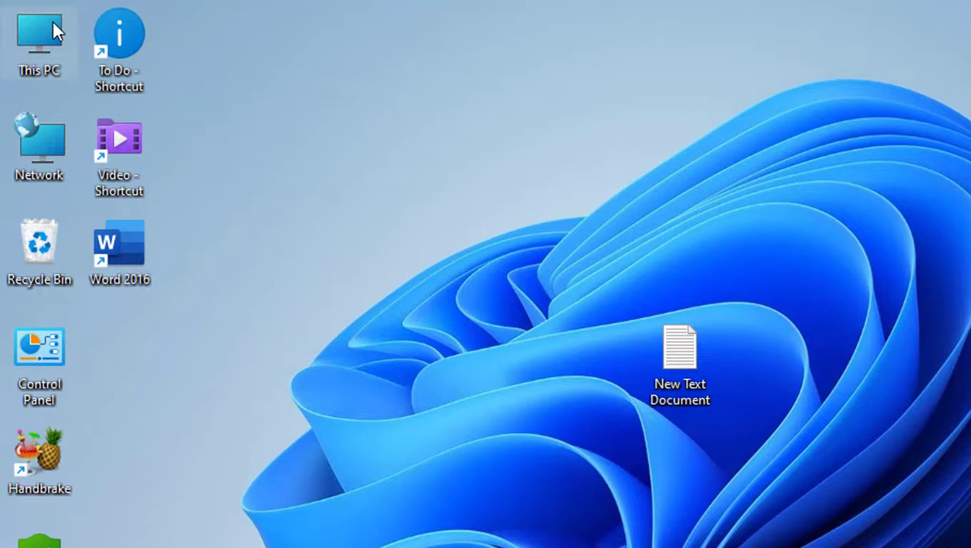
pyautogui.rightClick(53, 29)
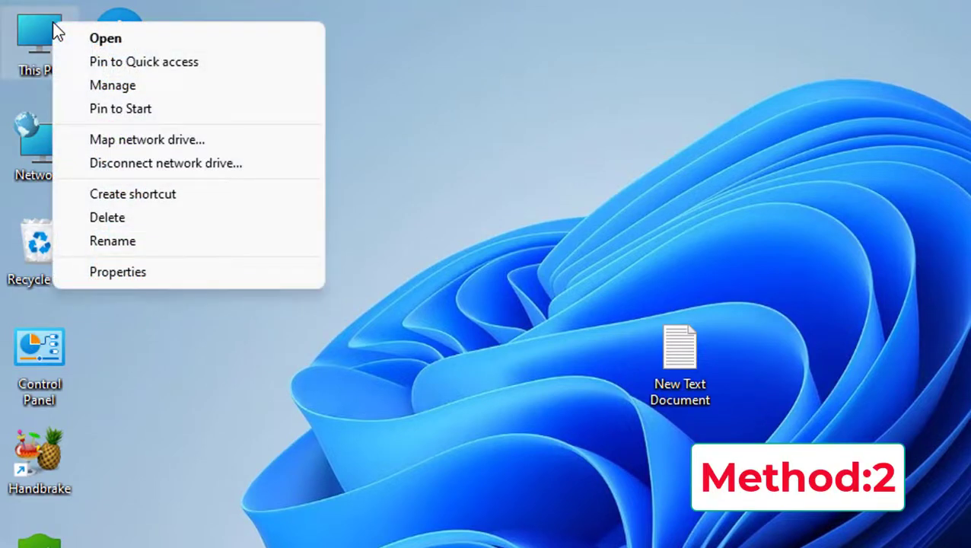
pyautogui.click(253, 91)
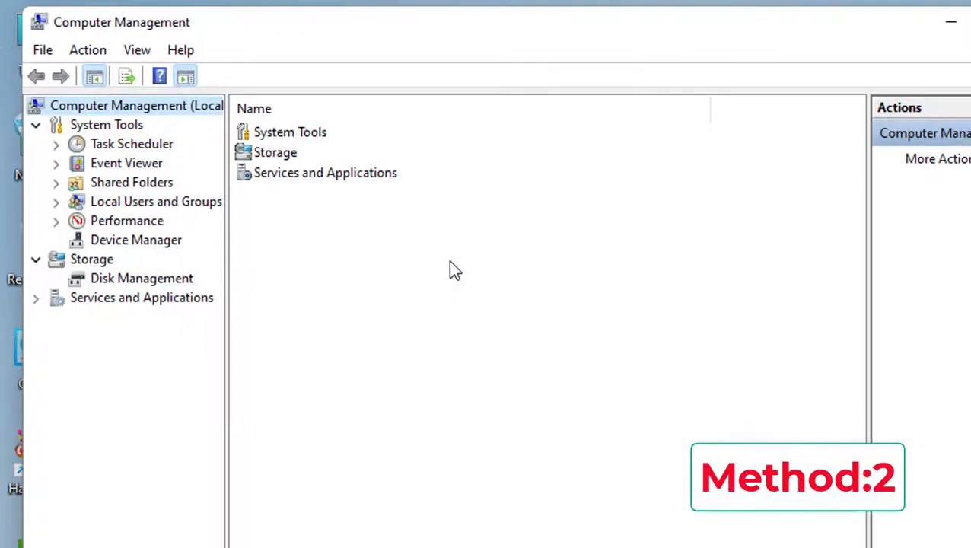
pyautogui.click(144, 239)
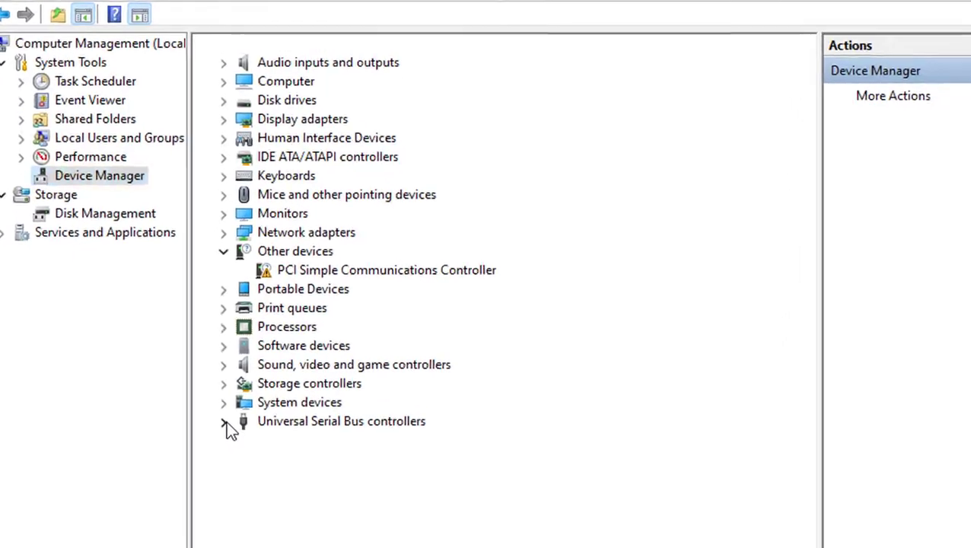
pyautogui.click(224, 422)
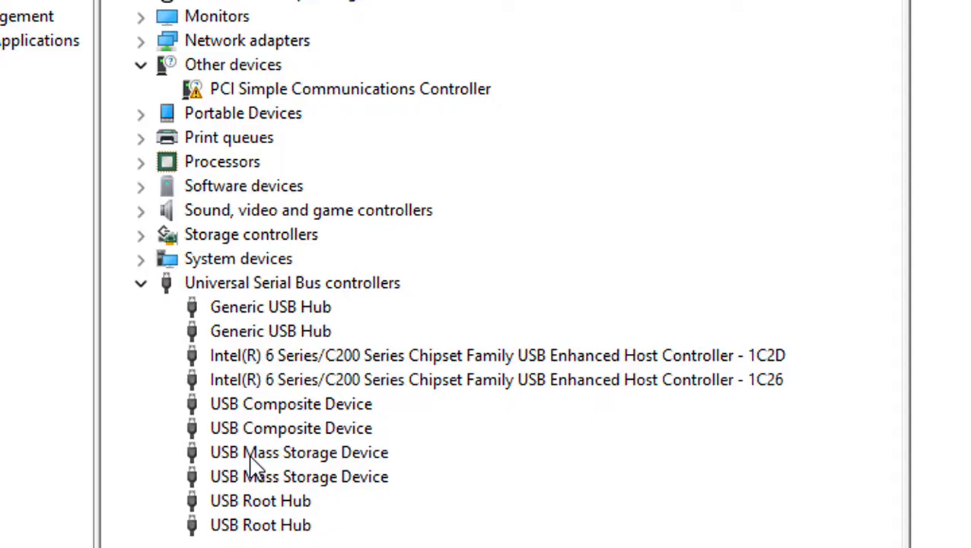
# Reinstall the first USB Mass Storage Device with the USB Mass Storage Device driver from the computer
pyautogui.rightClick(251, 457)
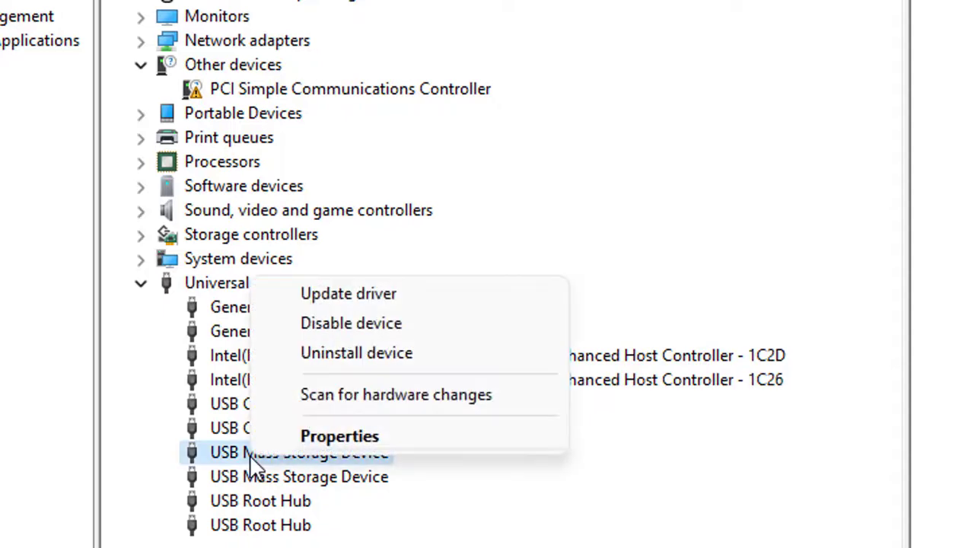
pyautogui.click(516, 297)
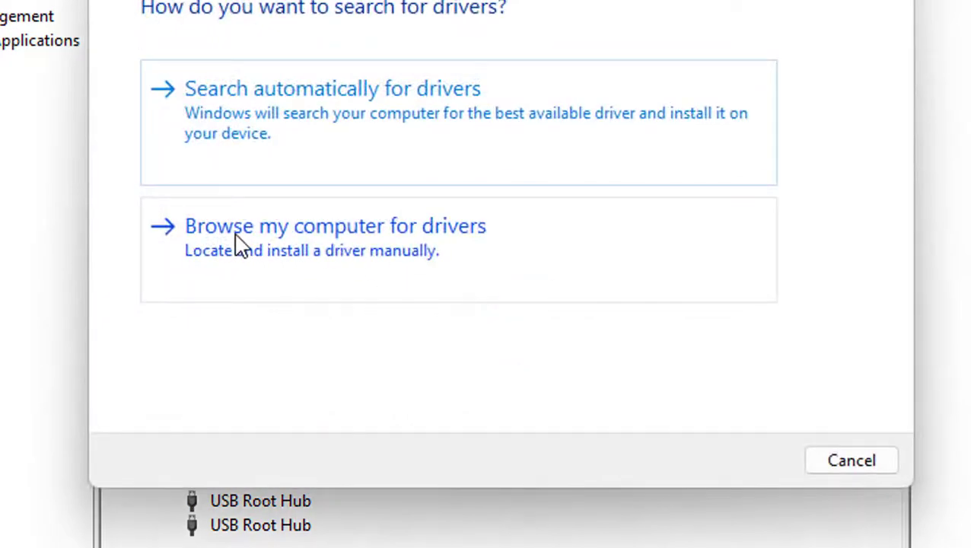
pyautogui.click(370, 250)
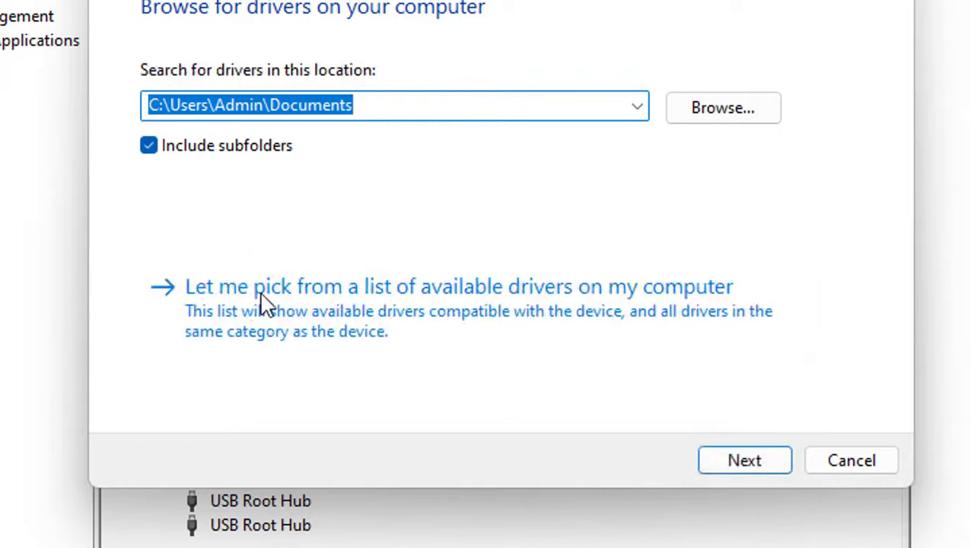
pyautogui.click(354, 316)
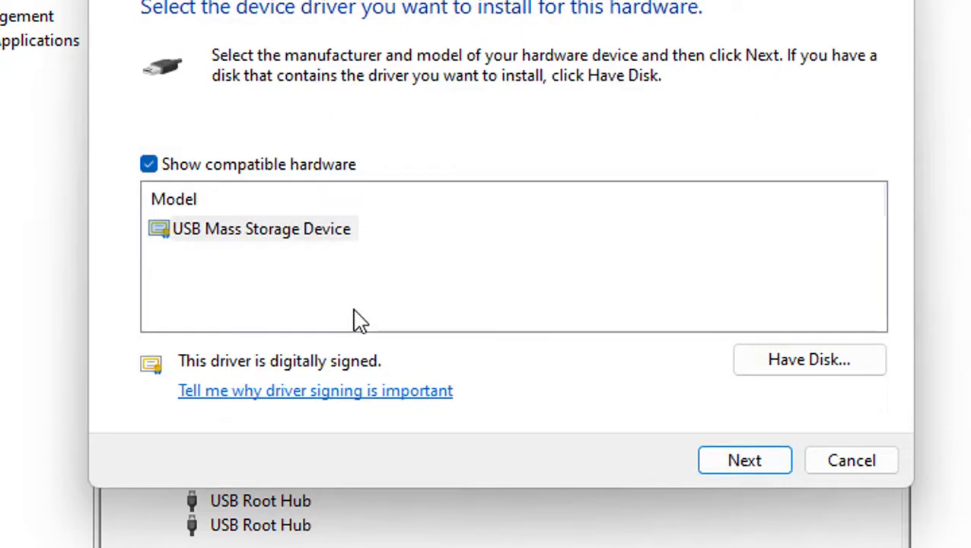
pyautogui.click(292, 234)
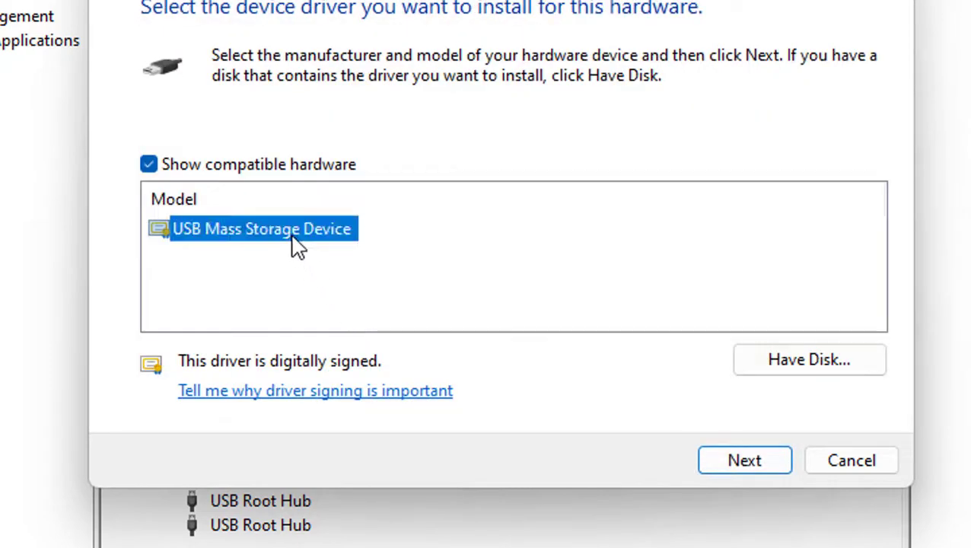
pyautogui.click(750, 466)
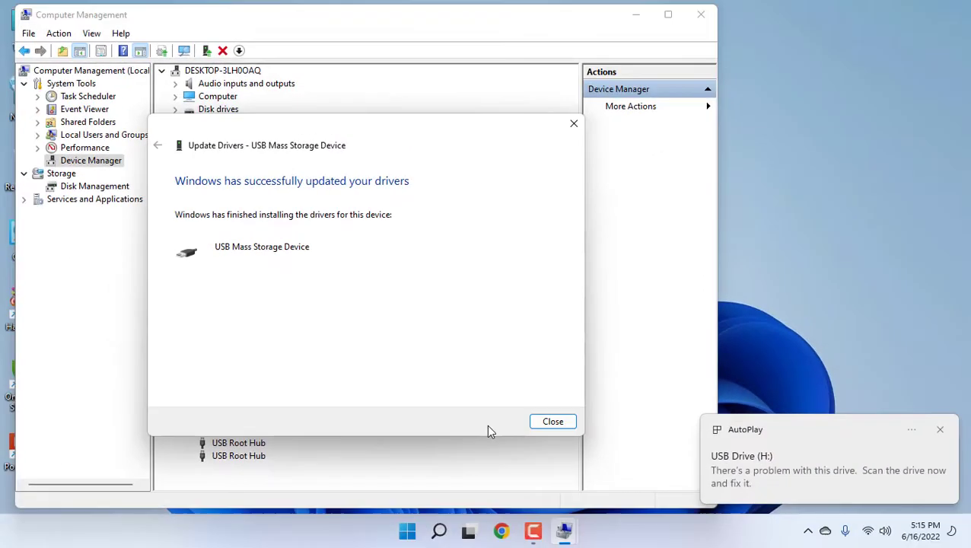
pyautogui.click(563, 425)
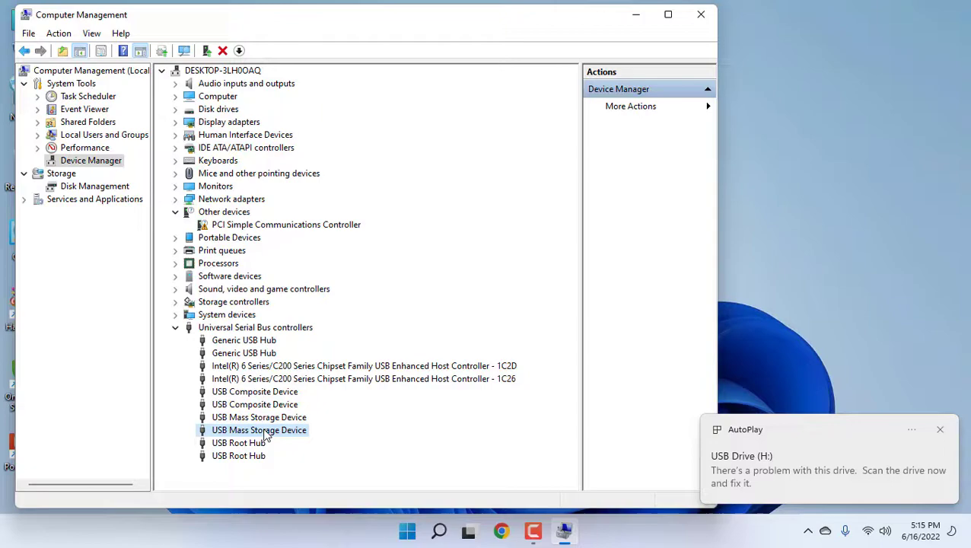
# Reinstall the second USB Mass Storage Device with the same USB Mass Storage Device driver
pyautogui.rightClick(263, 431)
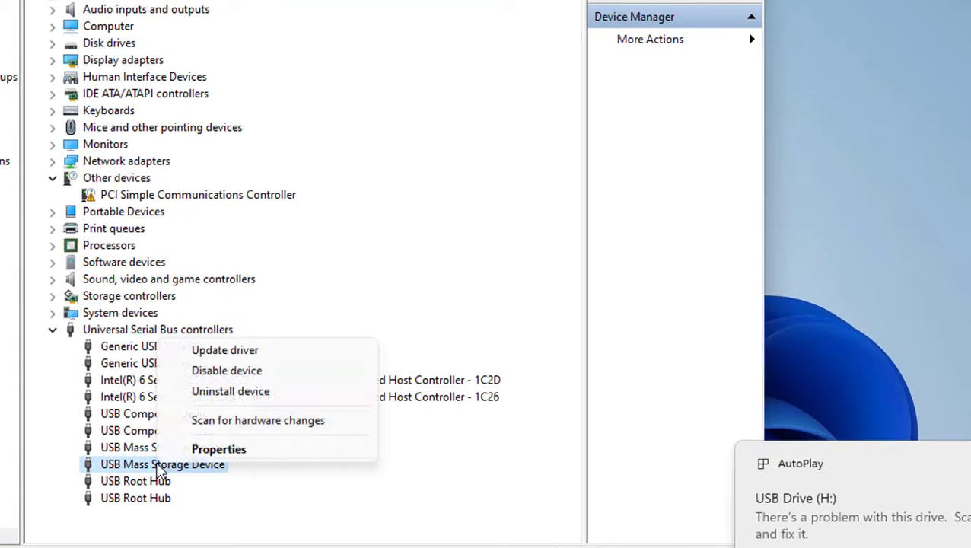
pyautogui.click(248, 351)
pyautogui.click(277, 309)
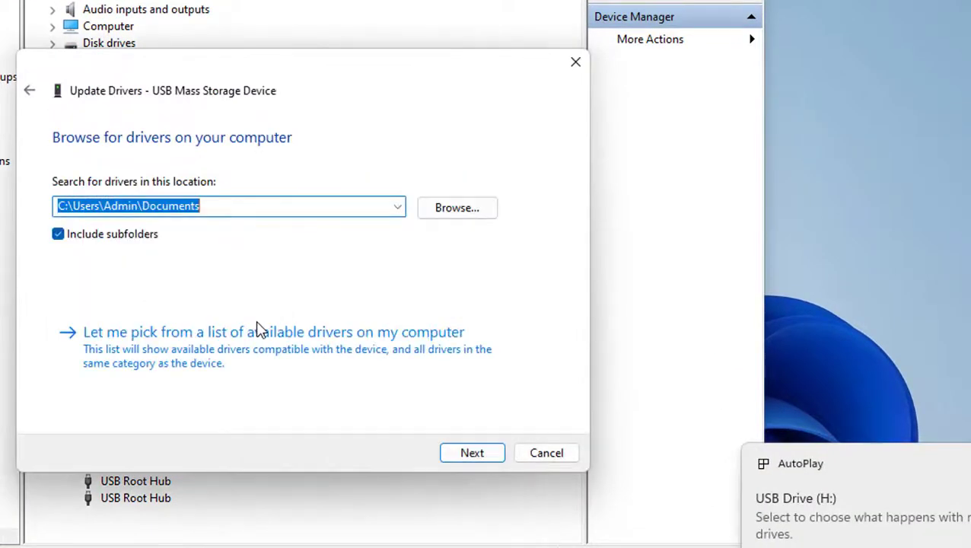
pyautogui.click(258, 332)
pyautogui.click(143, 292)
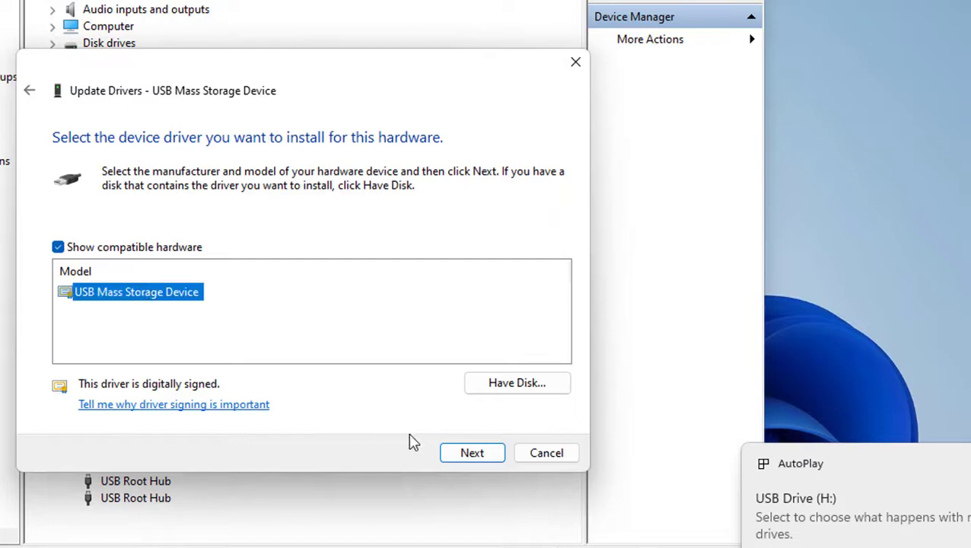
pyautogui.click(472, 453)
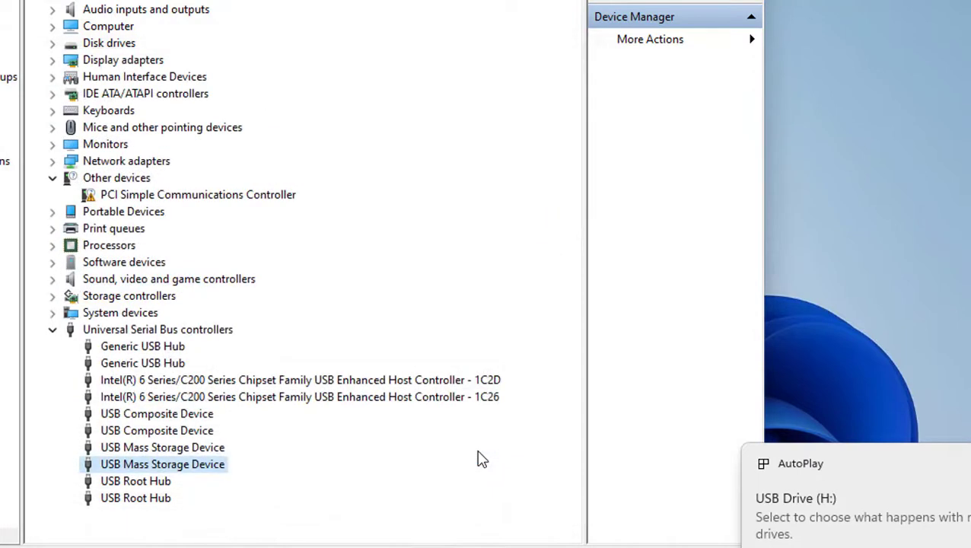
# Reinstall the first Generic USB Hub with the Generic USB Hub driver and decline the restart prompt
pyautogui.click(124, 351)
pyautogui.rightClick(124, 351)
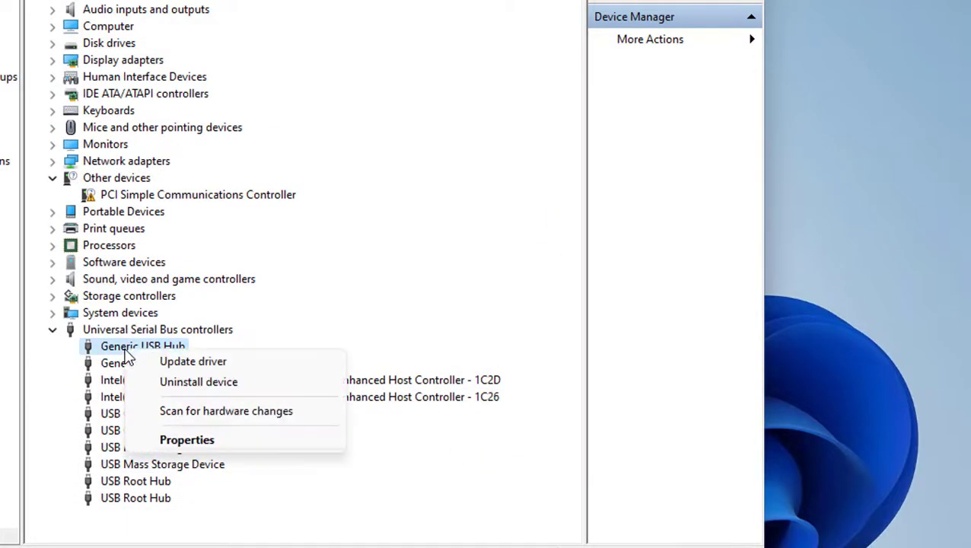
pyautogui.click(181, 372)
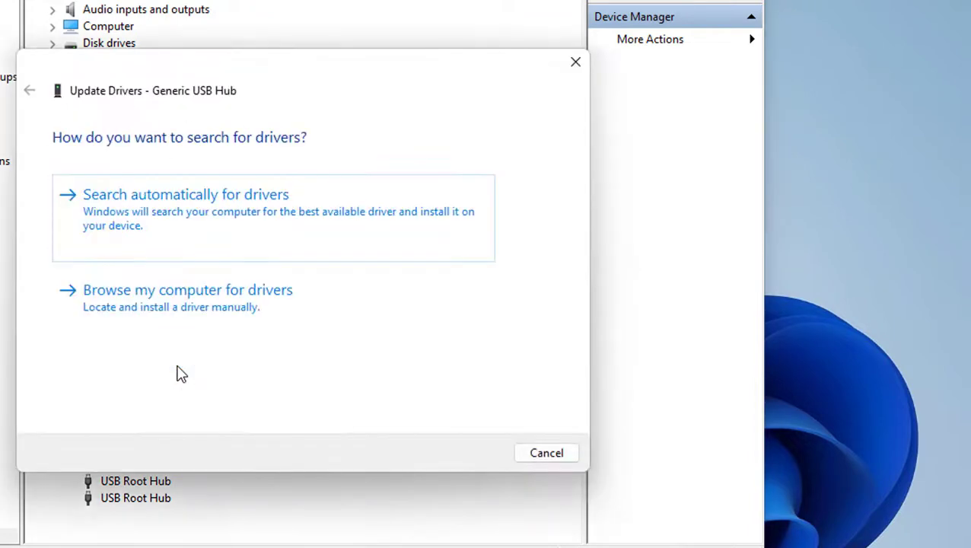
pyautogui.click(204, 328)
pyautogui.click(210, 335)
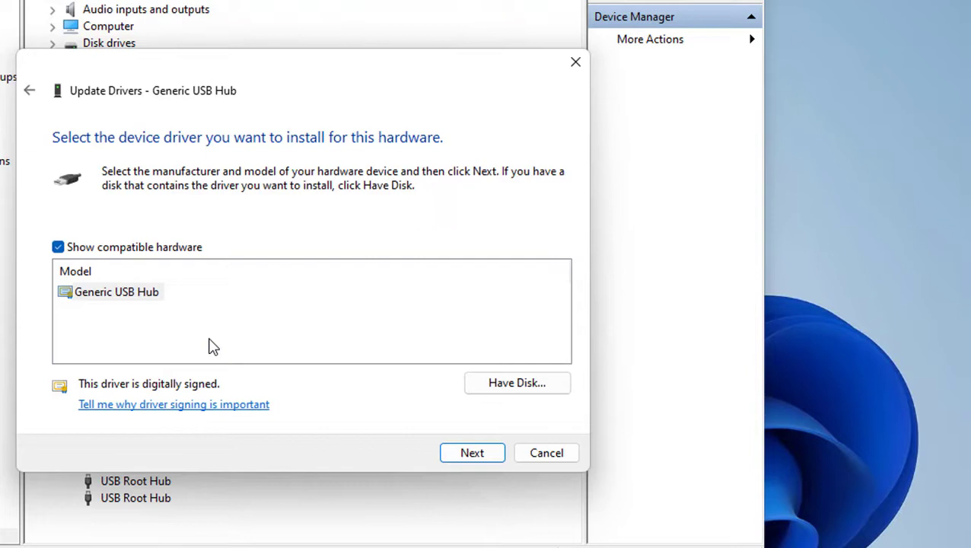
pyautogui.click(157, 297)
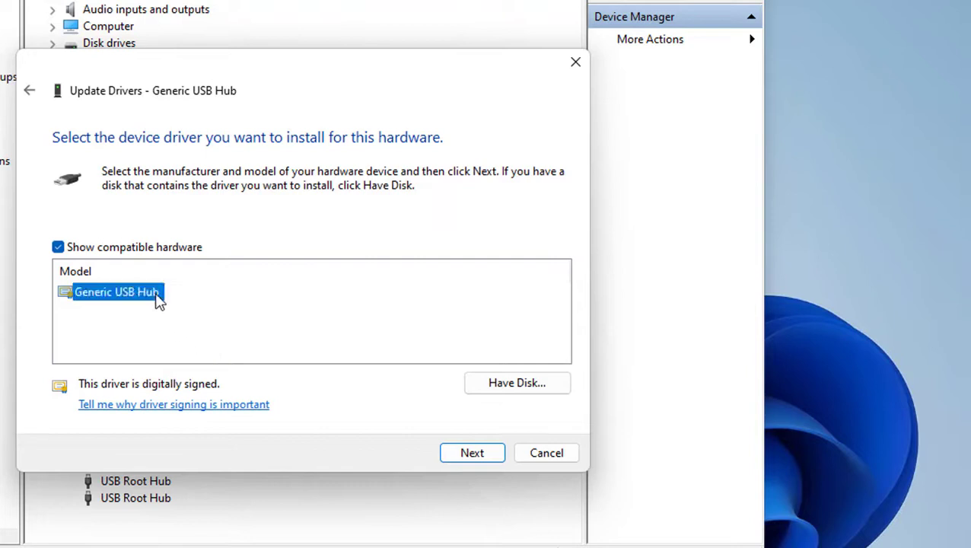
pyautogui.click(472, 454)
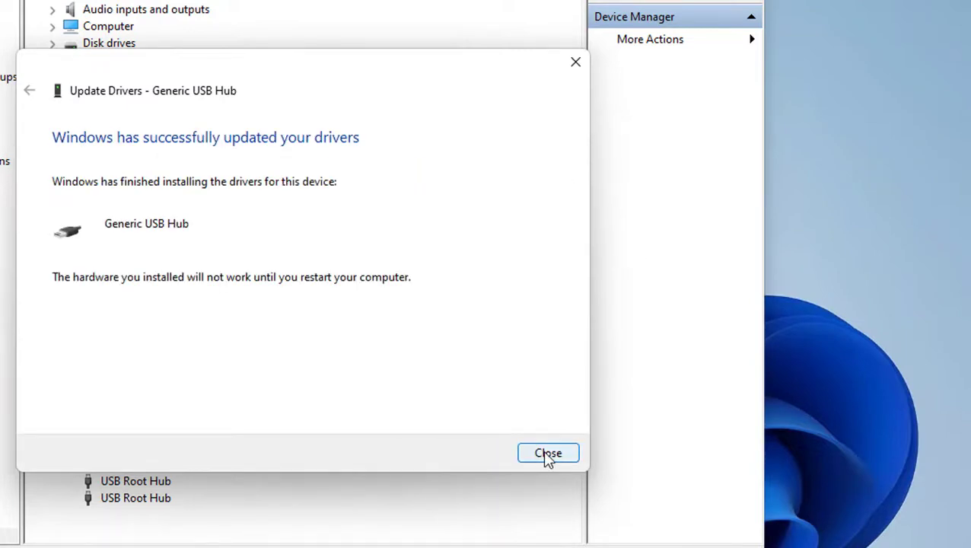
pyautogui.click(548, 453)
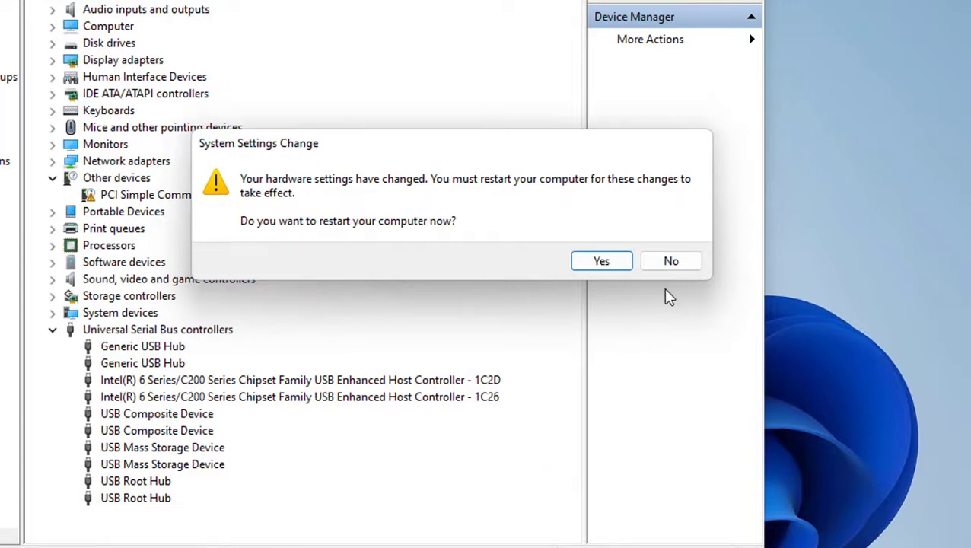
pyautogui.click(673, 264)
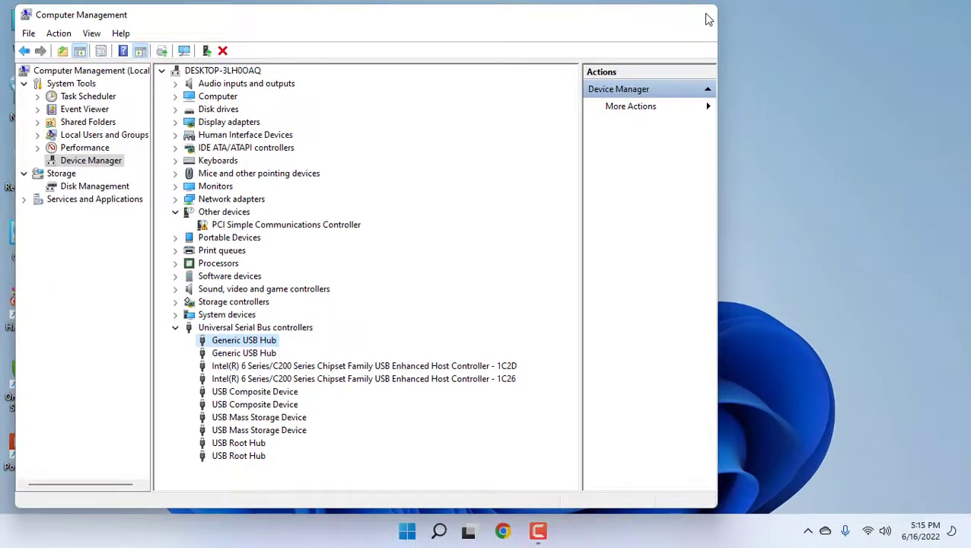
# Close Computer Management, search USB Drive (H:) for all files with *, then close File Explorer
pyautogui.click(708, 19)
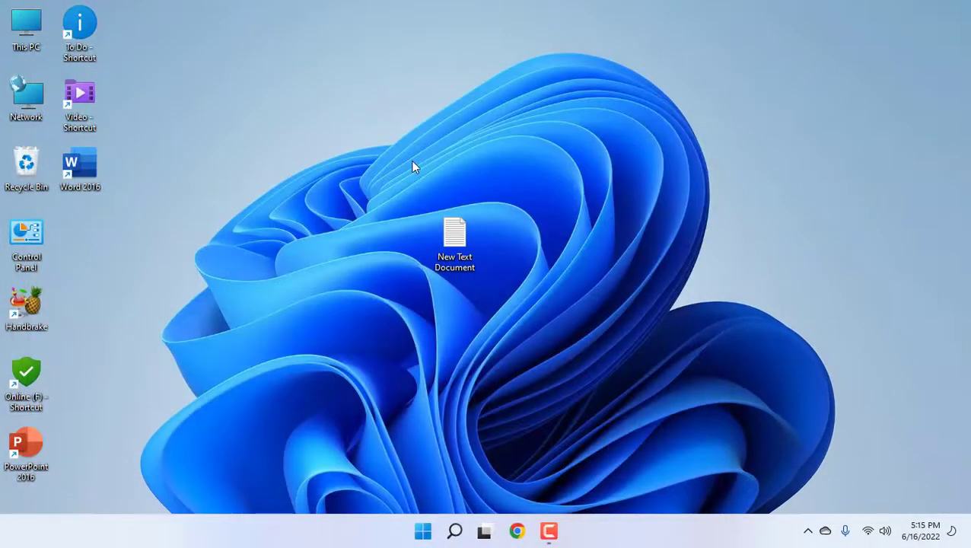
pyautogui.rightClick(412, 161)
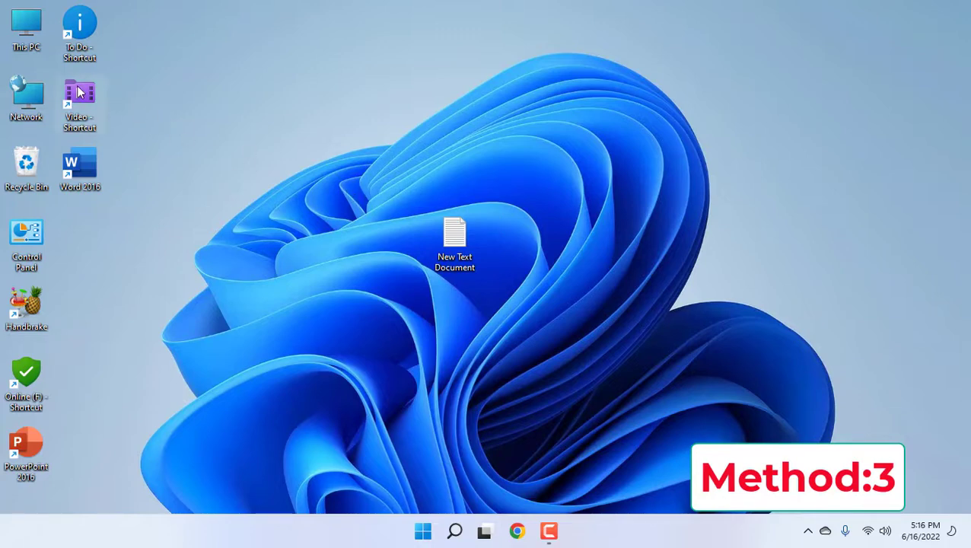
pyautogui.doubleClick(28, 27)
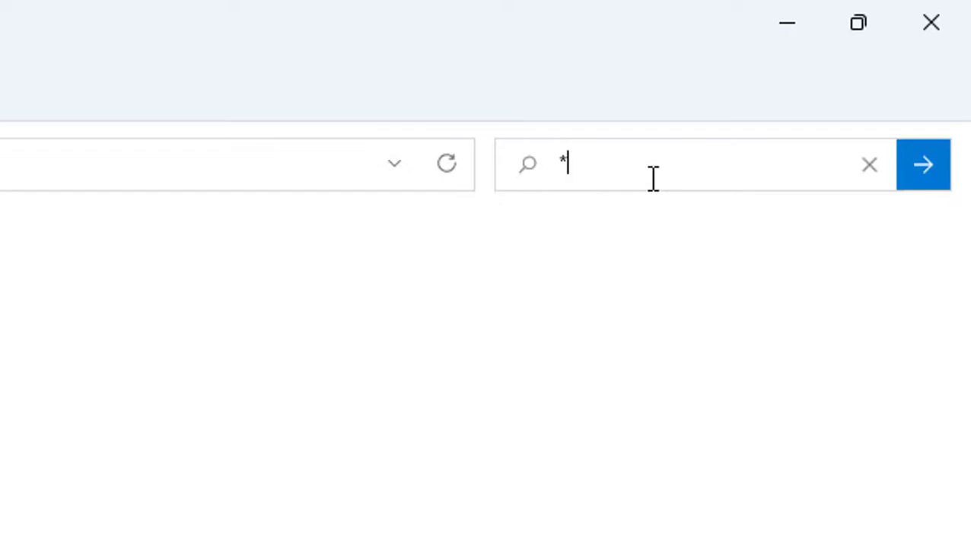
pyautogui.click(923, 181)
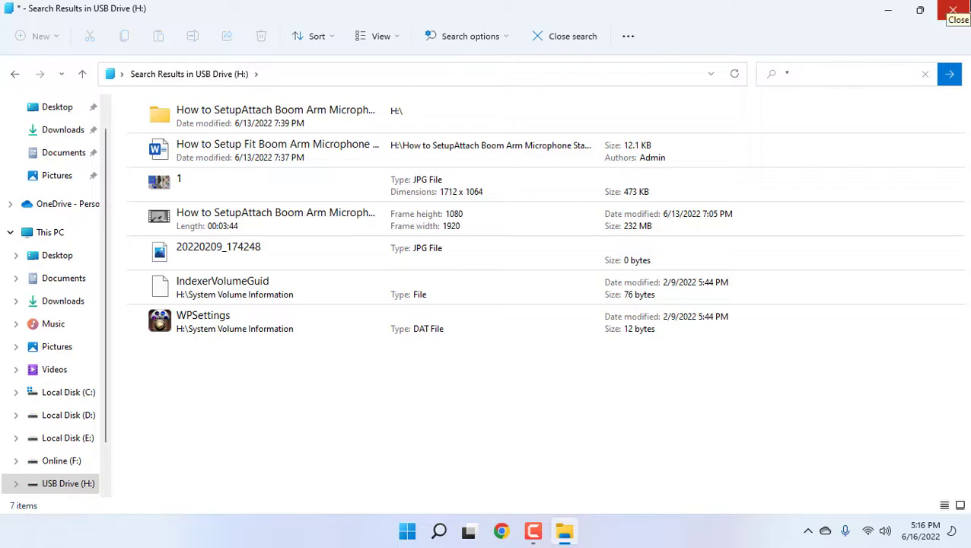
pyautogui.click(953, 9)
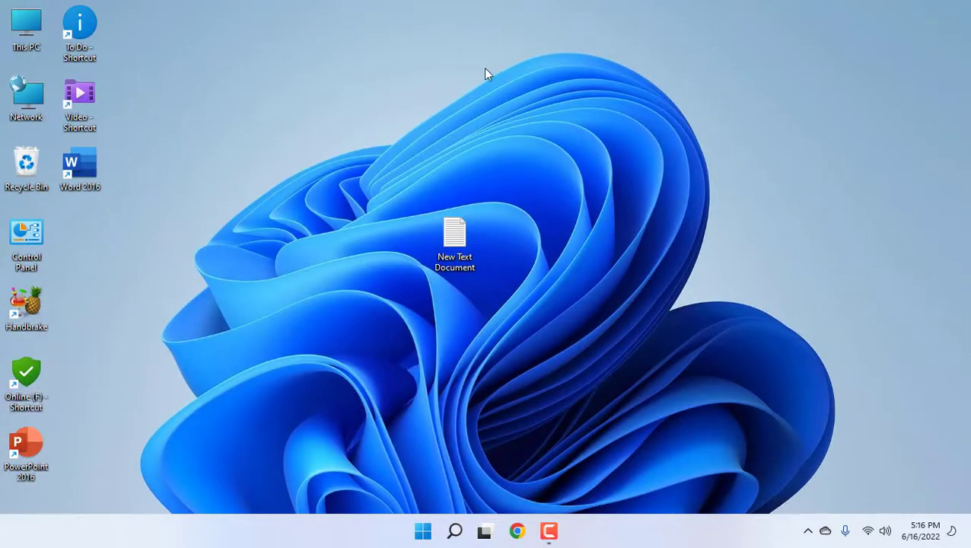
# Launch Command Prompt as administrator from a Start search for 'cmd'
pyautogui.press('super')
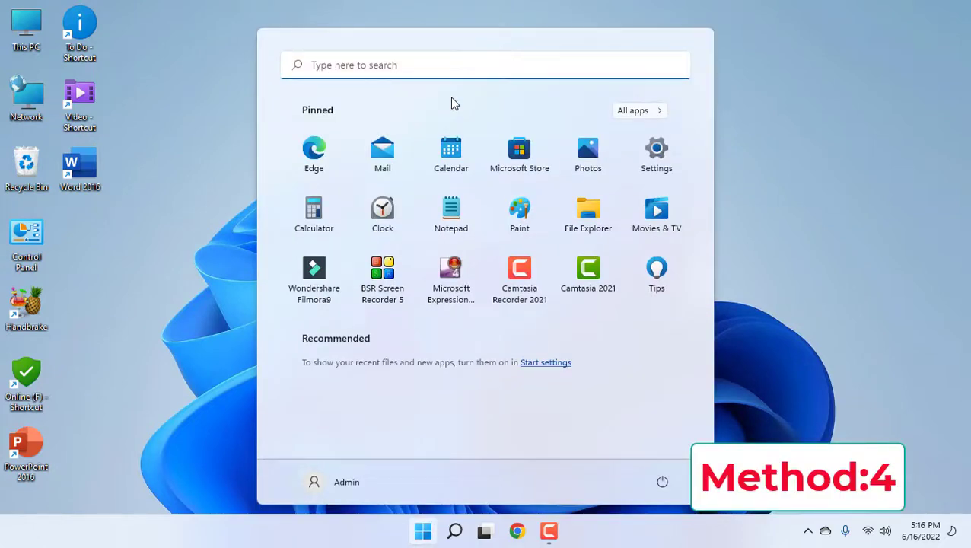
pyautogui.write('cmd')
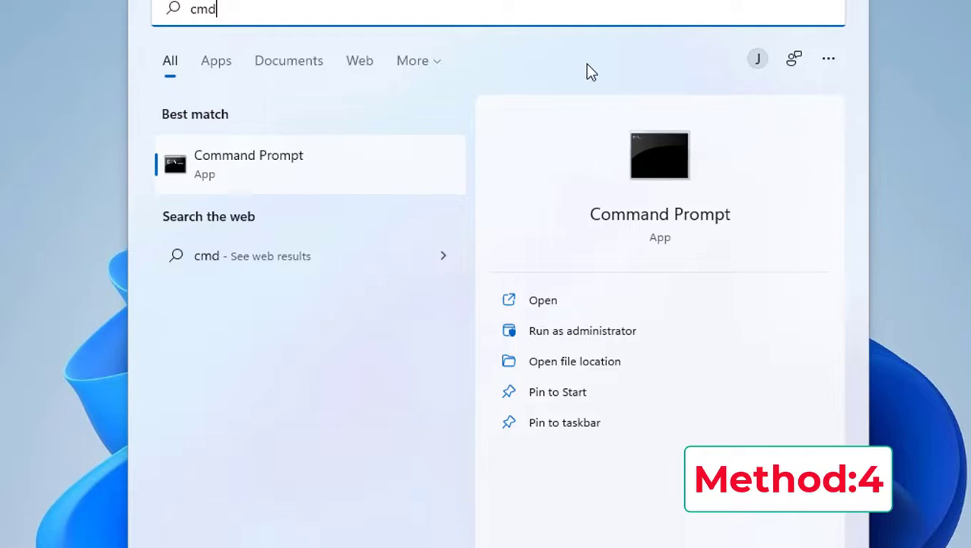
pyautogui.rightClick(225, 186)
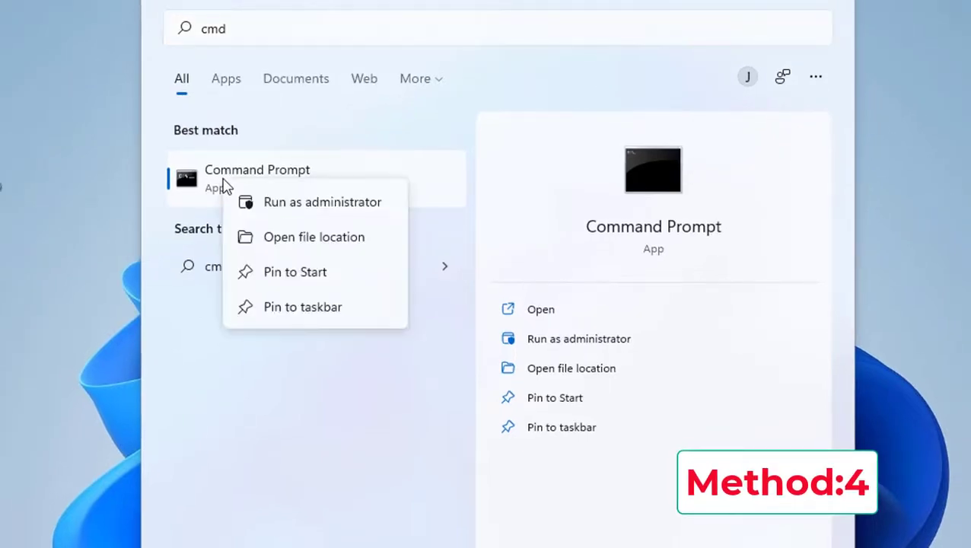
pyautogui.click(342, 207)
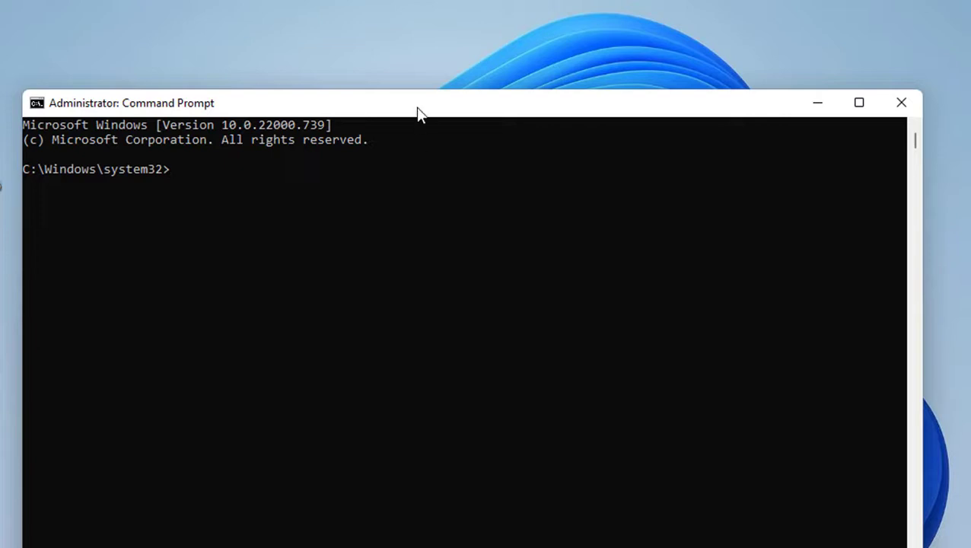
pyautogui.moveTo(418, 112); pyautogui.dragTo(490, 327)
# Copy the attrib command from the desktop New Text Document and close Notepad
pyautogui.click(458, 260)
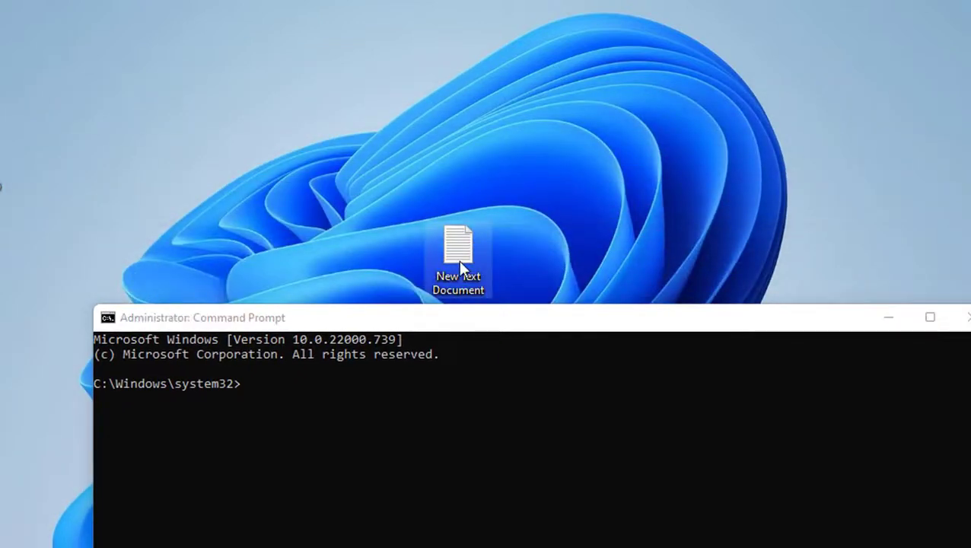
pyautogui.doubleClick(459, 260)
pyautogui.moveTo(616, 208); pyautogui.dragTo(423, 207)
pyautogui.press('cmd+c')
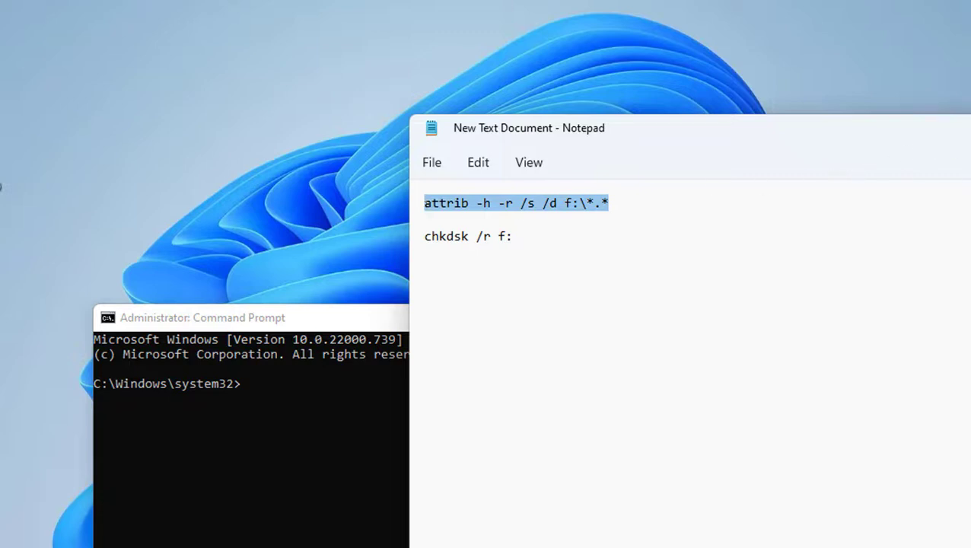
pyautogui.hotkey('alt', 'F4')
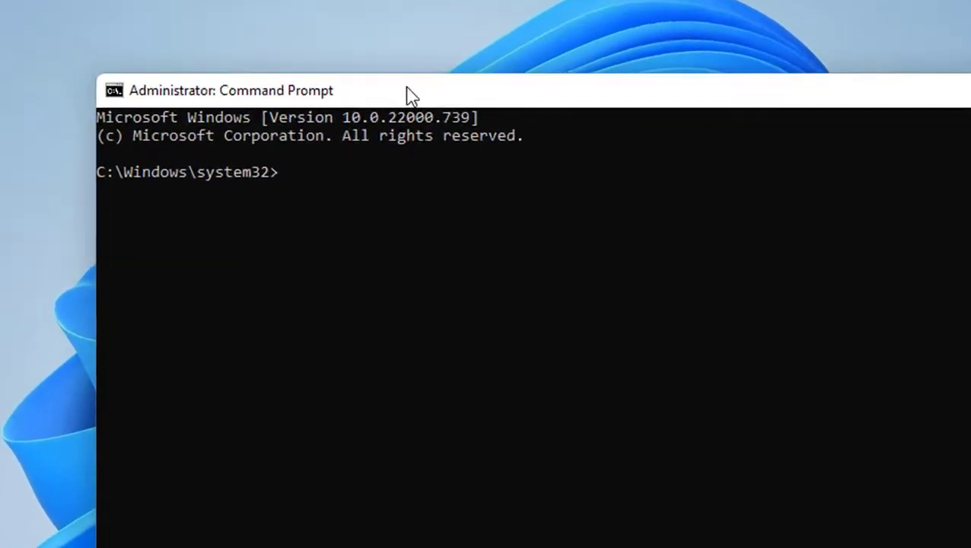
# Paste the attrib command at the prompt and confirm in This PC that the USB drive is H:
pyautogui.rightClick(346, 251)
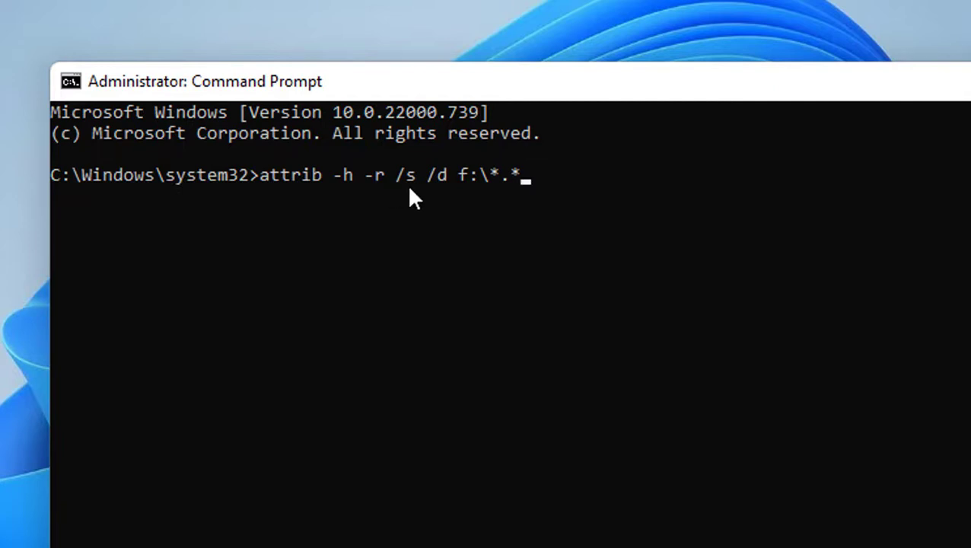
pyautogui.click(462, 180)
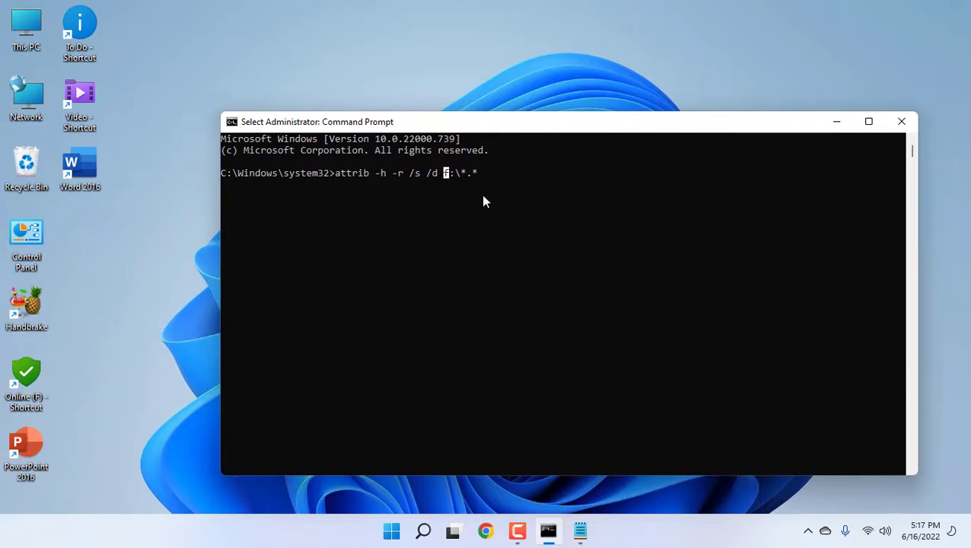
pyautogui.click(33, 30)
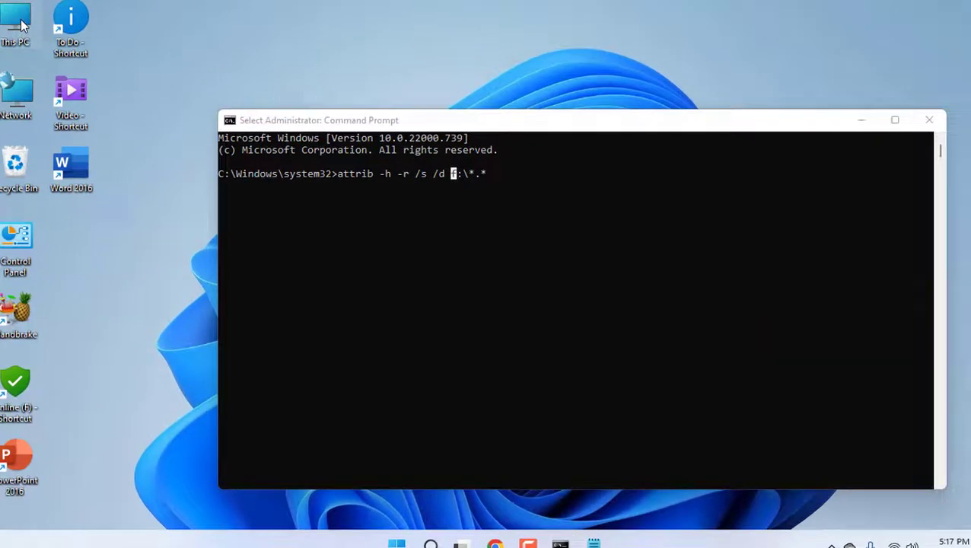
pyautogui.doubleClick(21, 25)
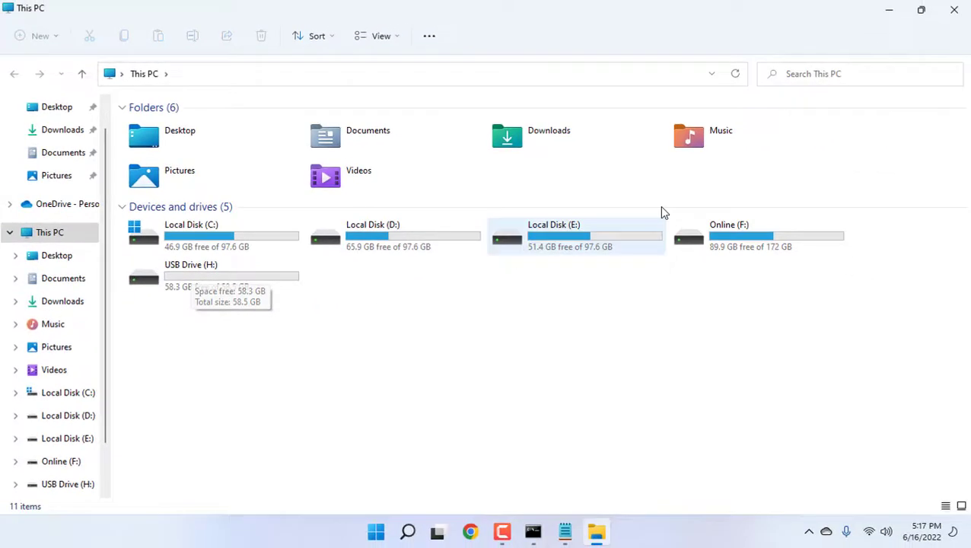
pyautogui.click(889, 11)
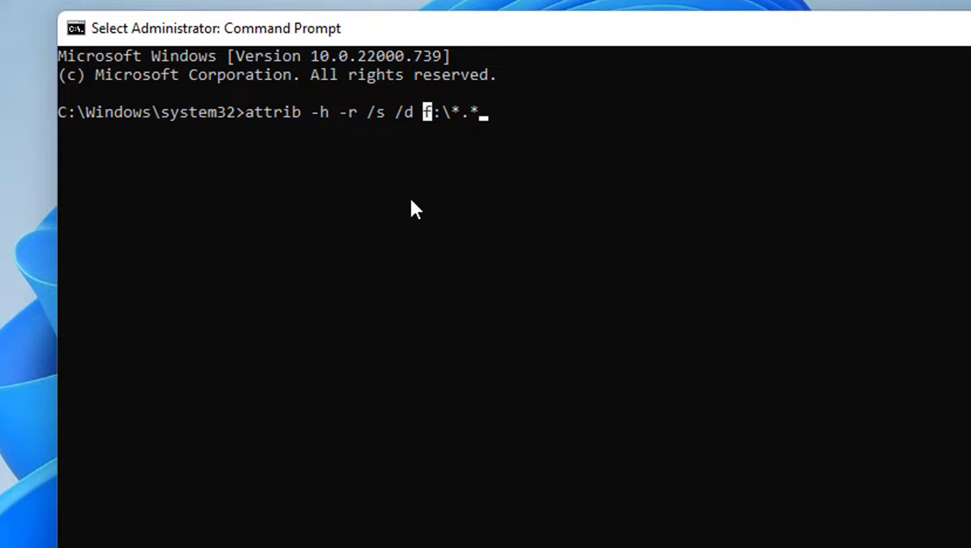
# Change the drive letter f to h and run attrib -h -r /s /d h:\*.*
pyautogui.press('Escape')
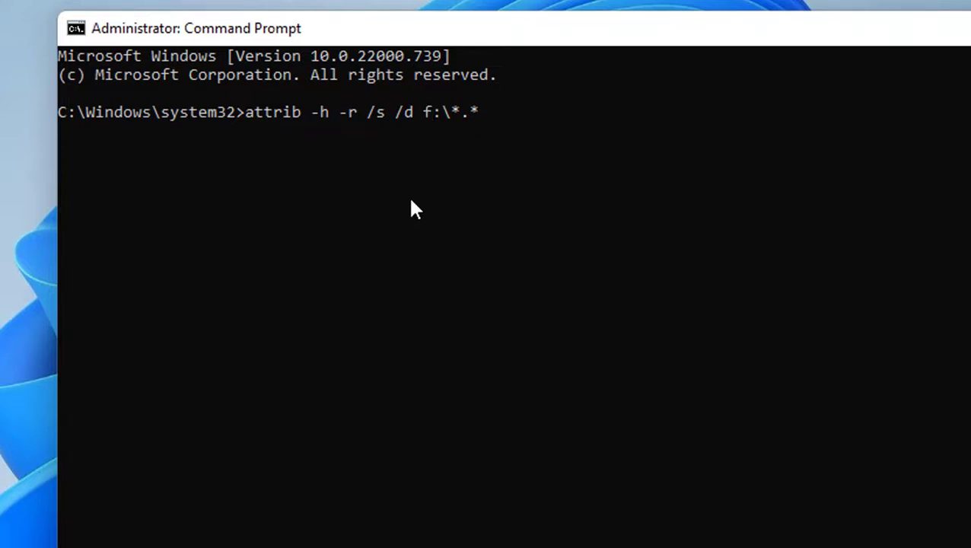
pyautogui.press('Right')
pyautogui.press('BackSpace')
pyautogui.write('h')
pyautogui.press('End')
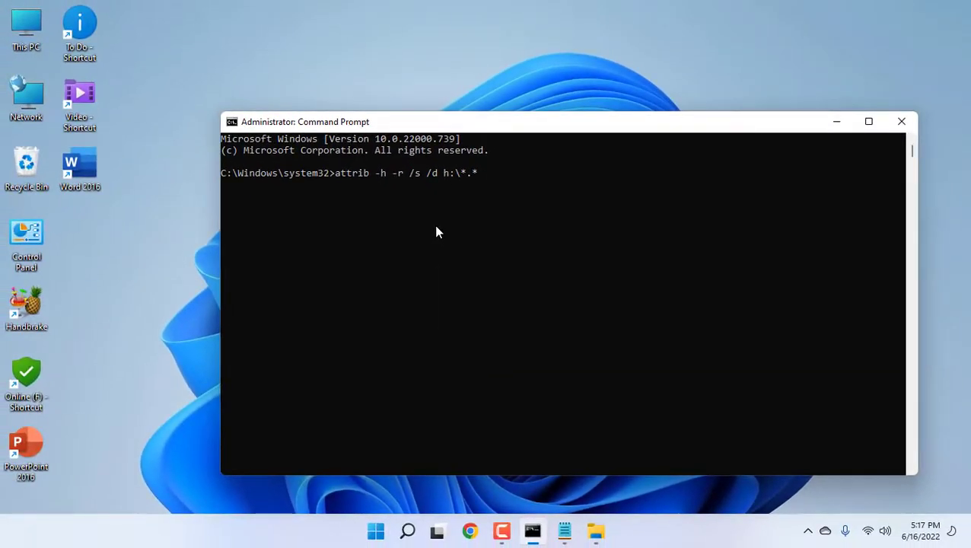
pyautogui.press('Return')
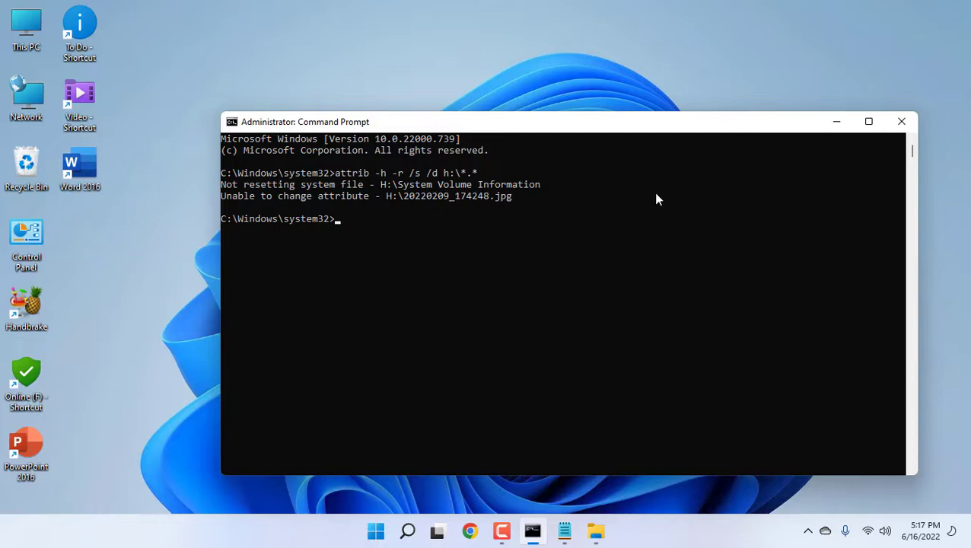
# Close the old command window, refresh the desktop, and relaunch Command Prompt as administrator
pyautogui.click(900, 123)
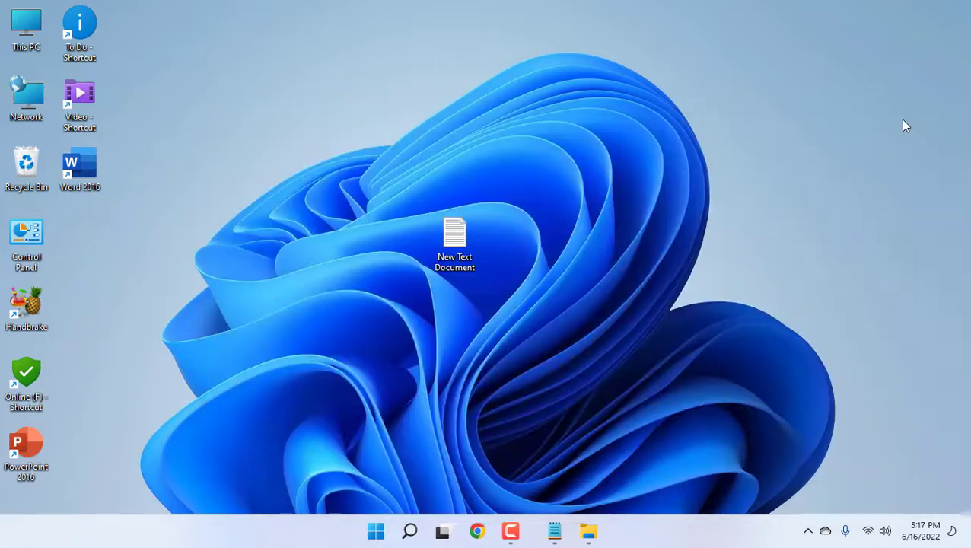
pyautogui.rightClick(430, 129)
pyautogui.click(497, 196)
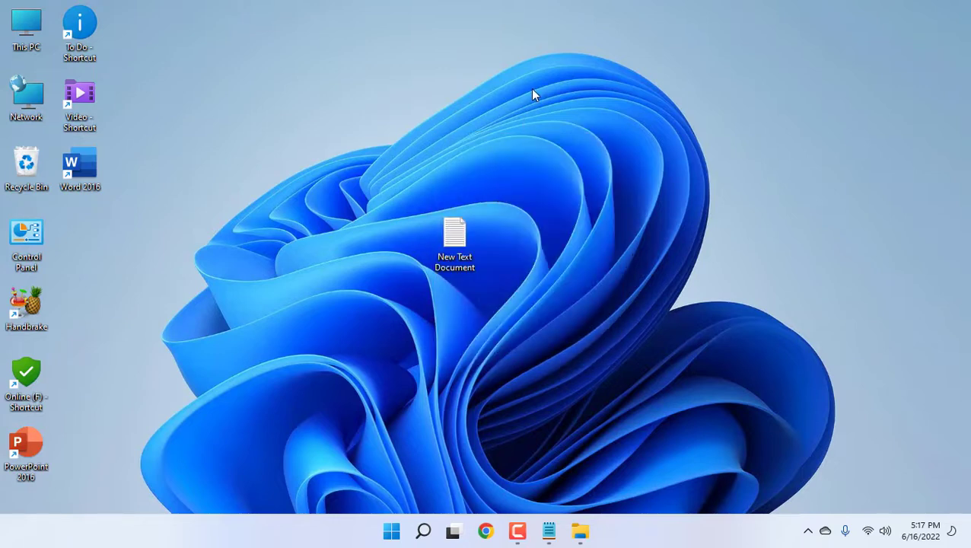
pyautogui.press('super')
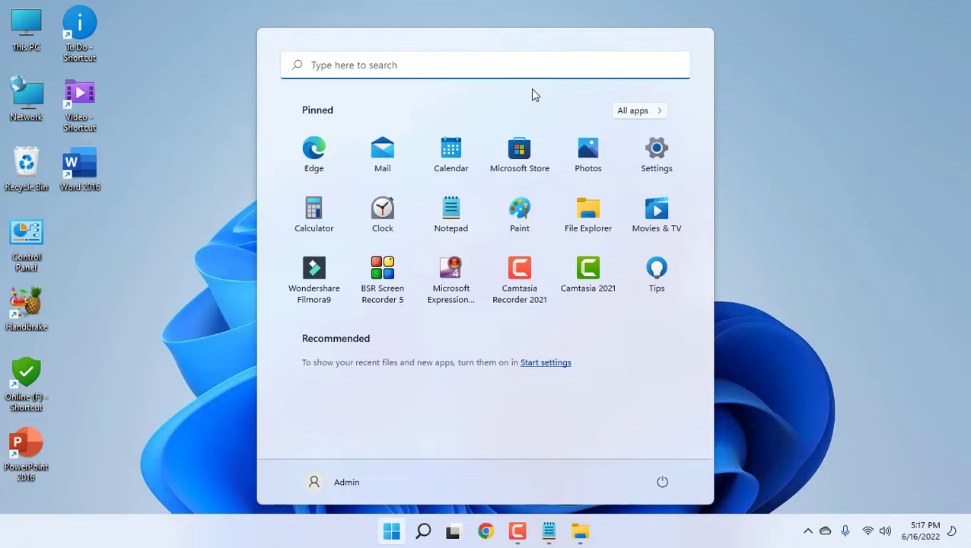
pyautogui.write('cmd')
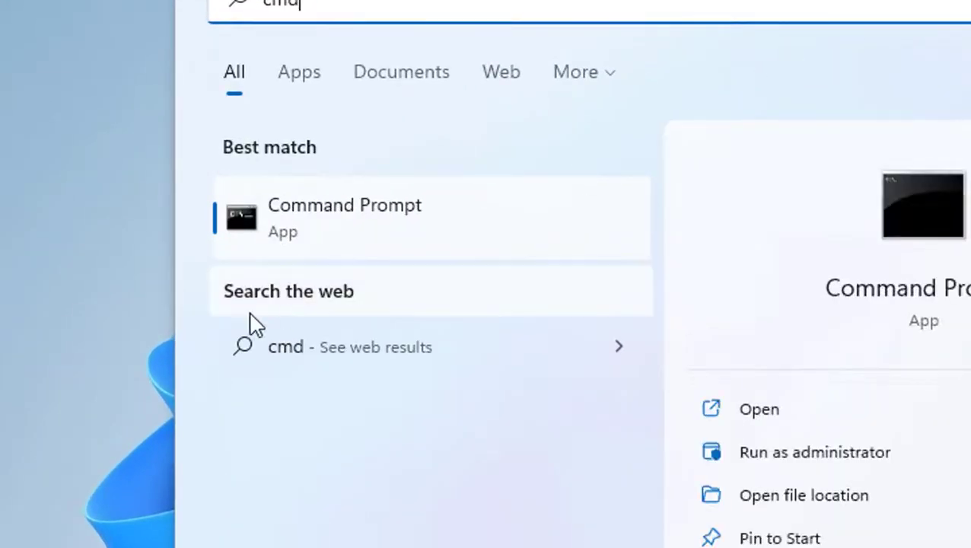
pyautogui.rightClick(317, 234)
pyautogui.press('Escape')
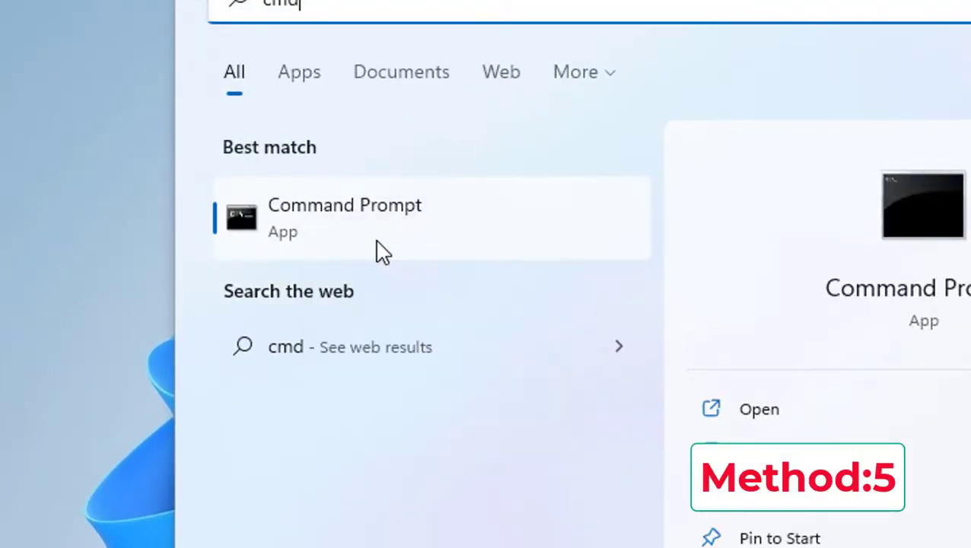
pyautogui.rightClick(384, 257)
pyautogui.click(381, 256)
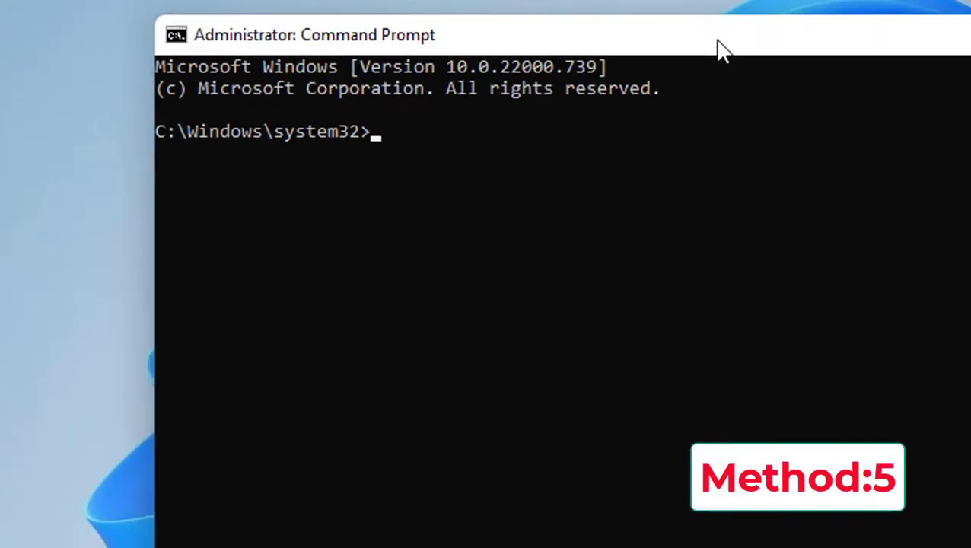
# Run chkdsk /r h: through to 100 percent, then close the command window
pyautogui.write('chk')
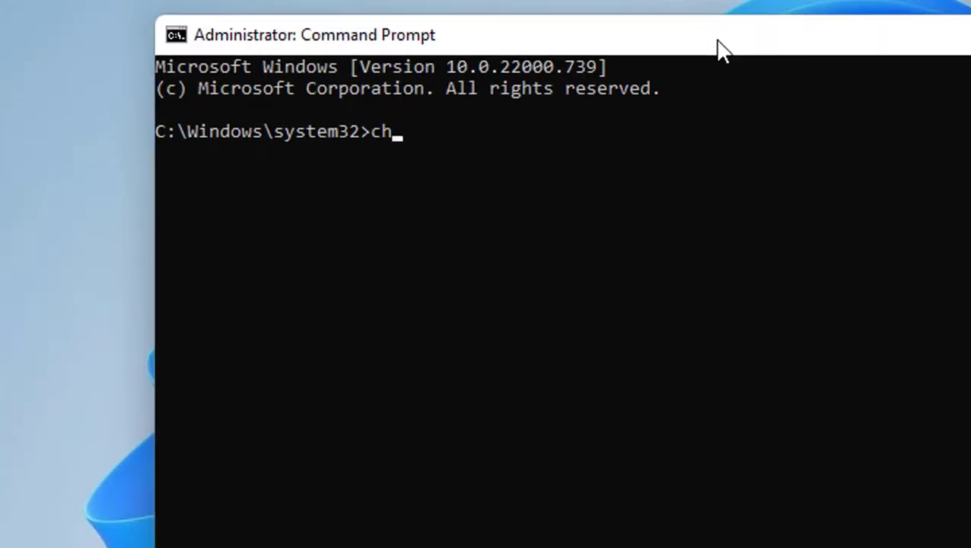
pyautogui.write('dsk /r')
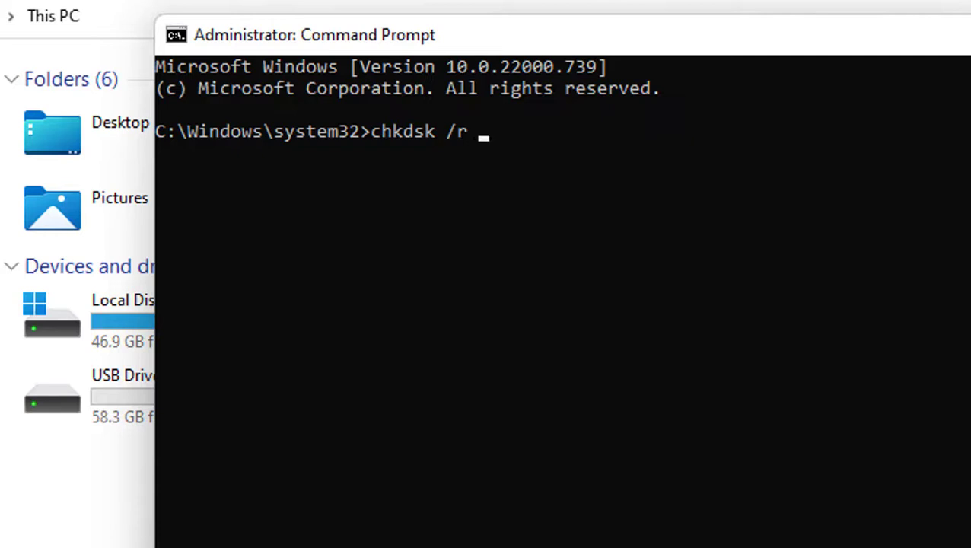
pyautogui.write('h:')
pyautogui.press('Return')
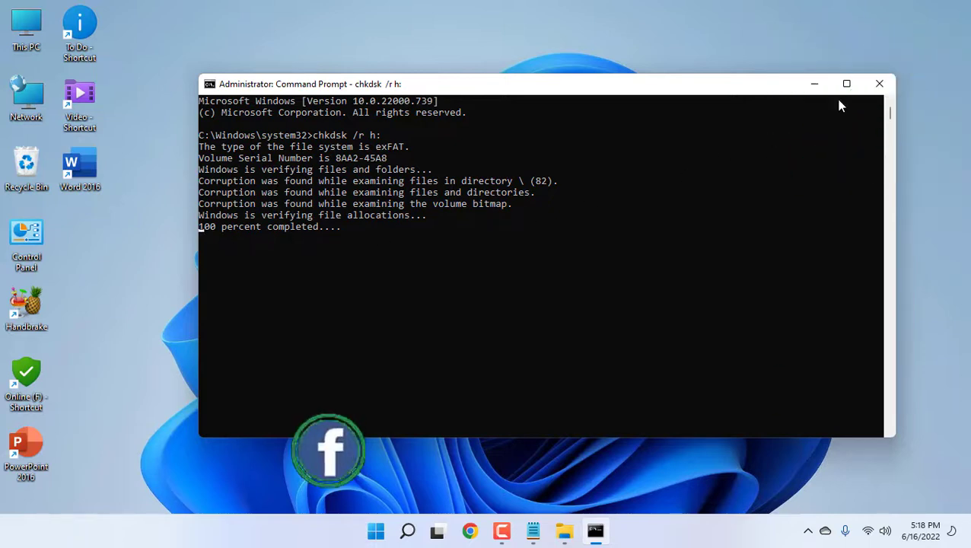
pyautogui.click(879, 83)
pyautogui.rightClick(727, 95)
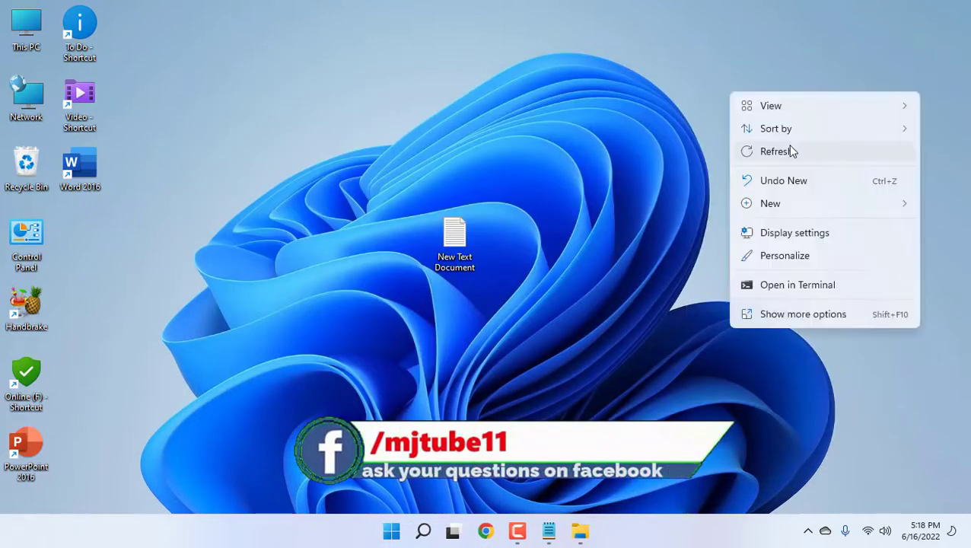
pyautogui.click(791, 151)
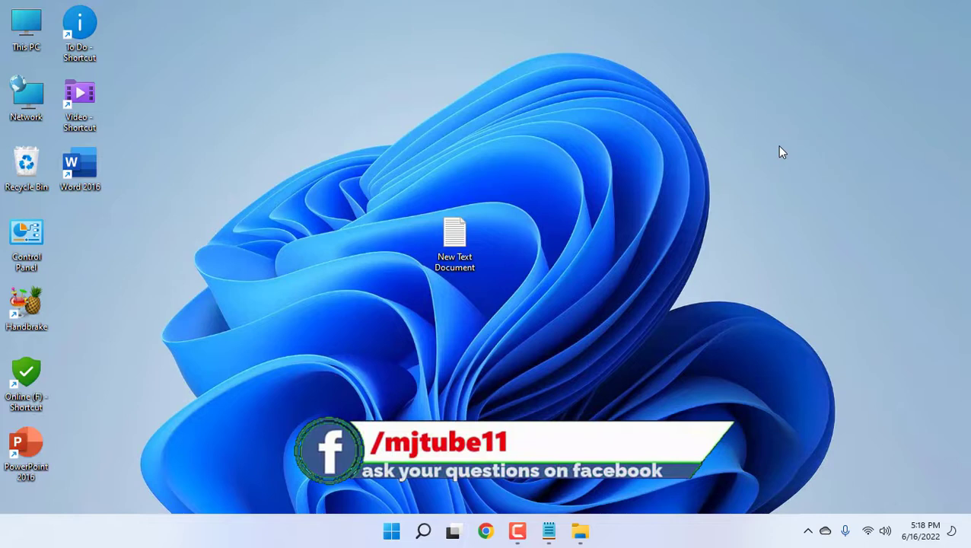